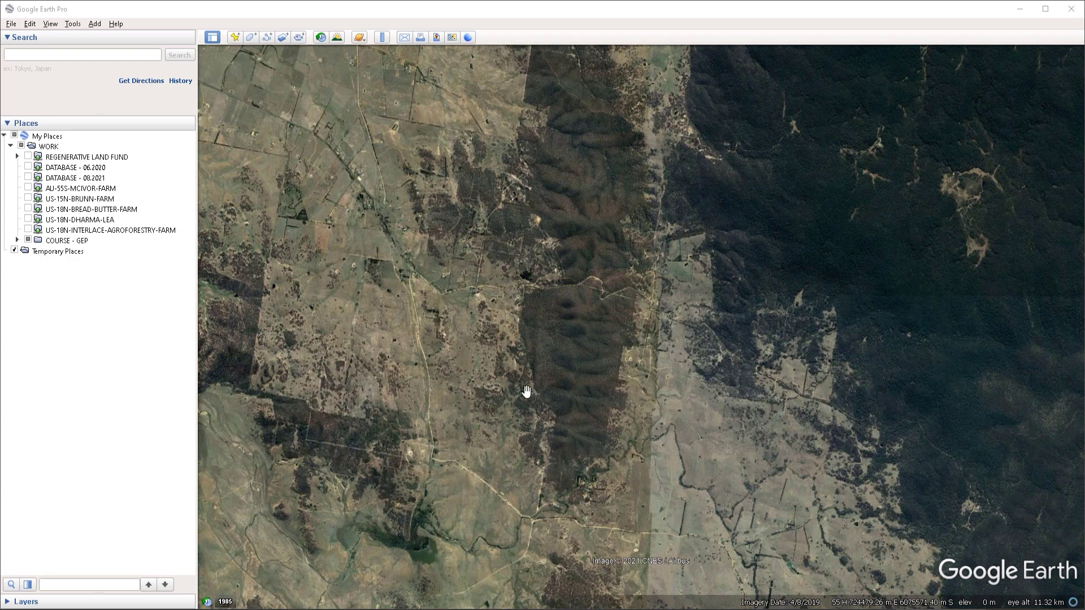
- Copy the current satellite view as an image and switch to the Workplace chat
{"action": "left_click", "coordinate": [31, 26]}
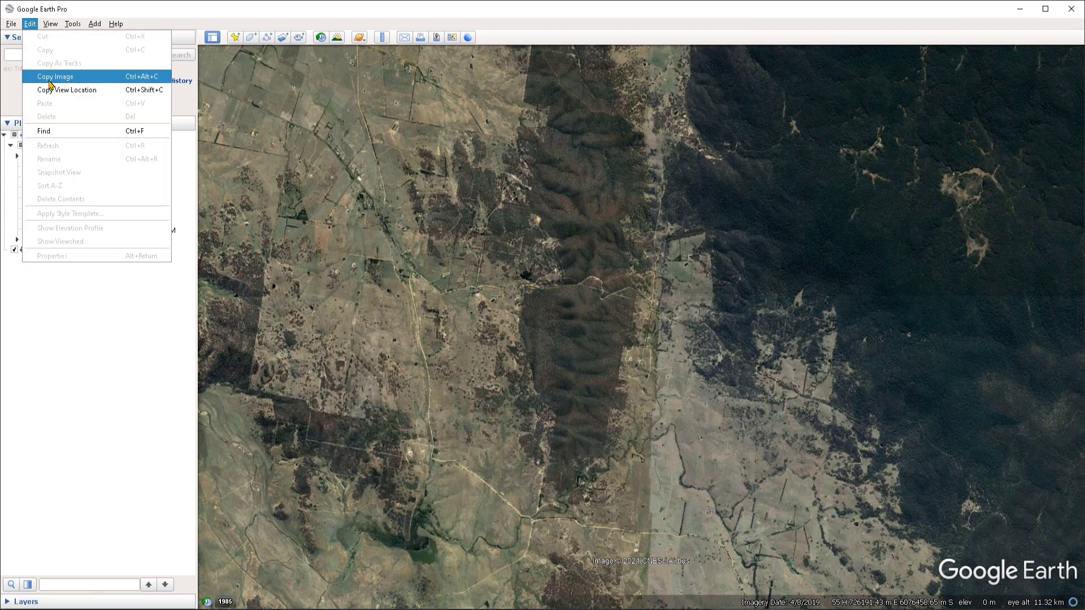
{"action": "left_click", "coordinate": [154, 82]}
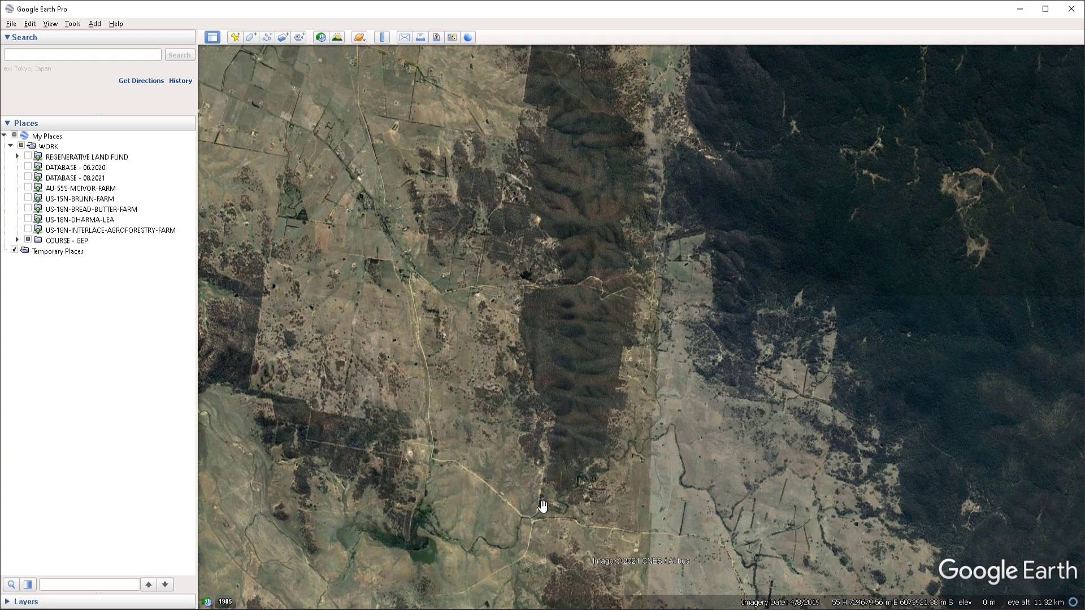
{"action": "key", "text": "alt+Tab"}
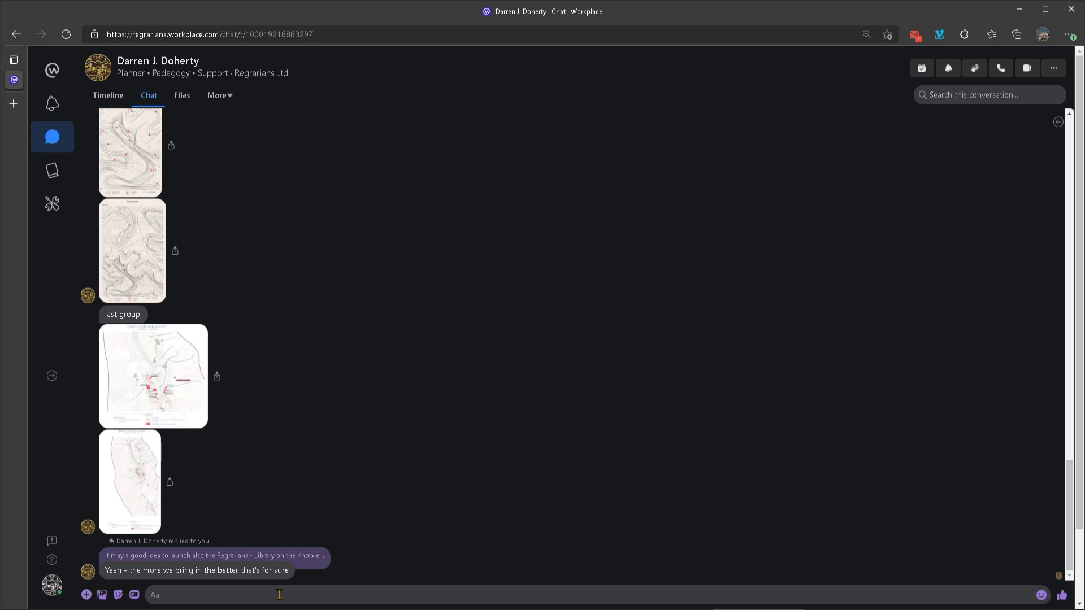
- Put the cursor in the Workplace chat message box and bring up its Paste option
{"action": "left_click", "coordinate": [250, 594]}
{"action": "right_click", "coordinate": [244, 594]}
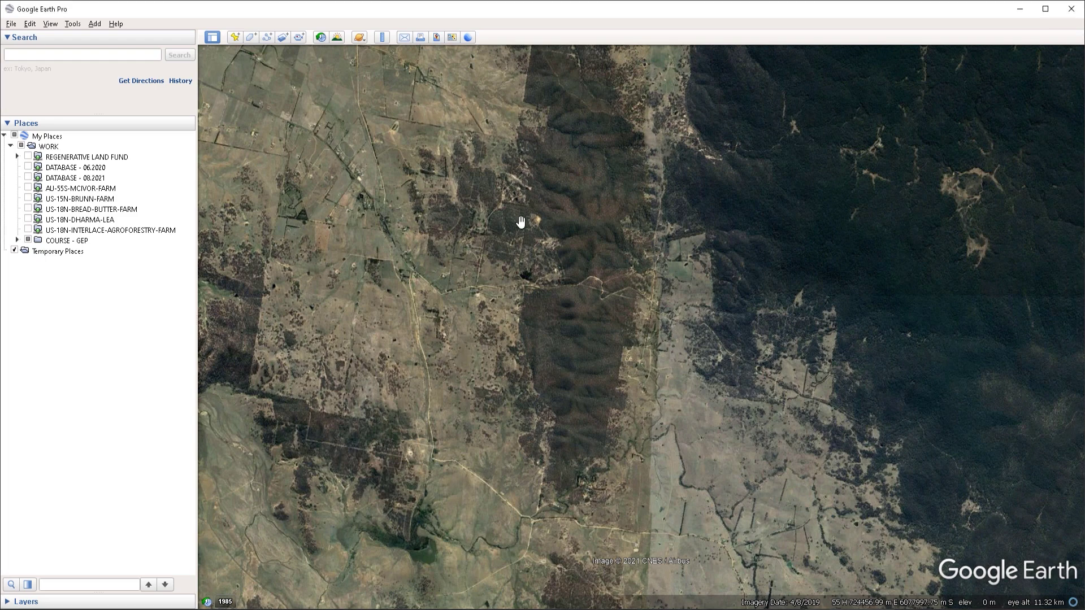
{"action": "left_click", "coordinate": [11, 24]}
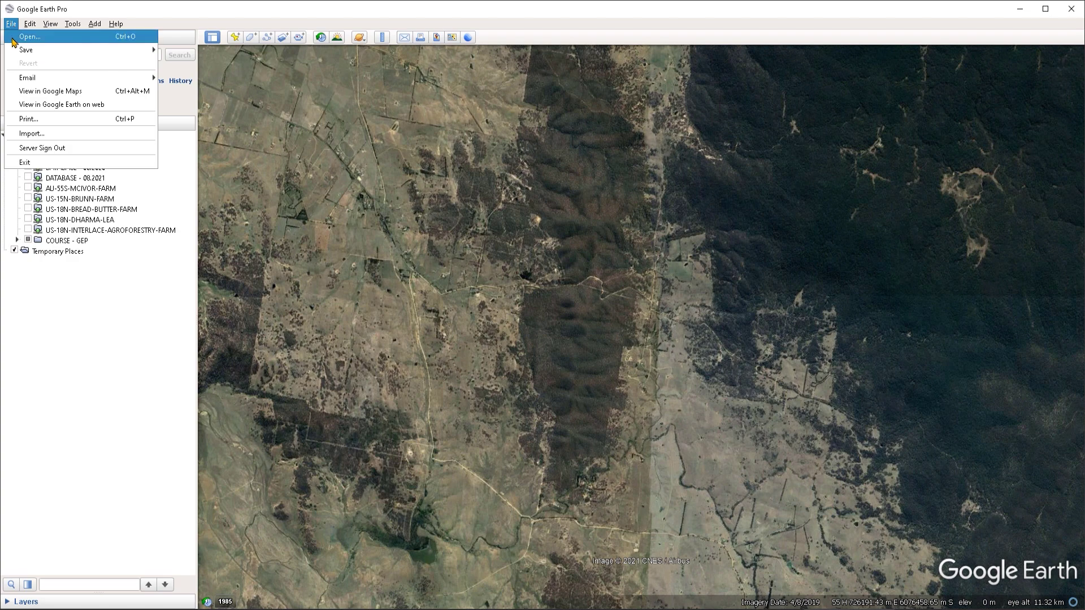
{"action": "mouse_move", "coordinate": [29, 52]}
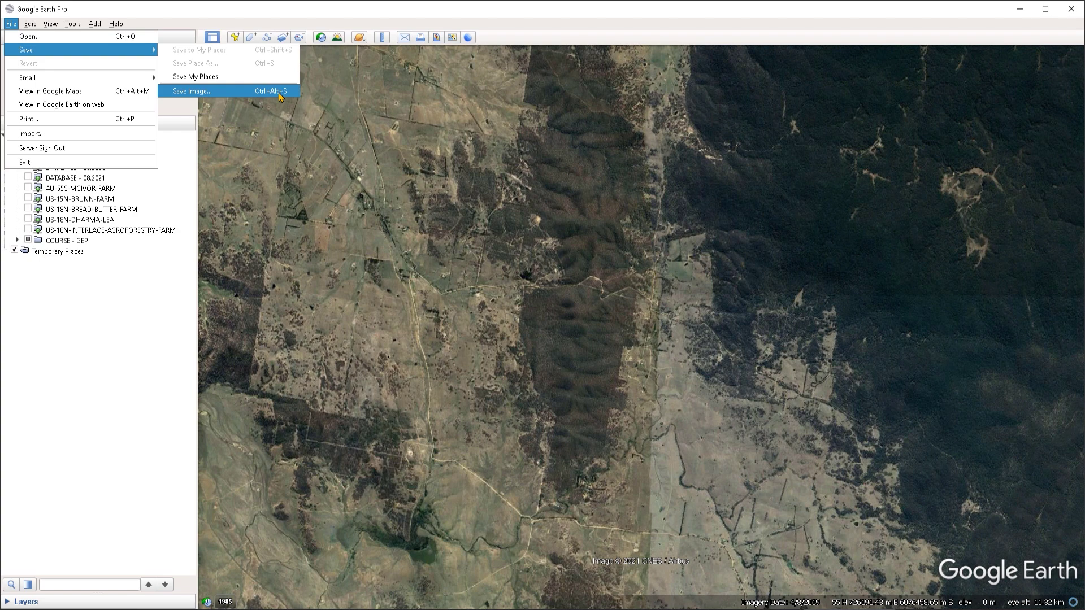
{"action": "left_click", "coordinate": [430, 68]}
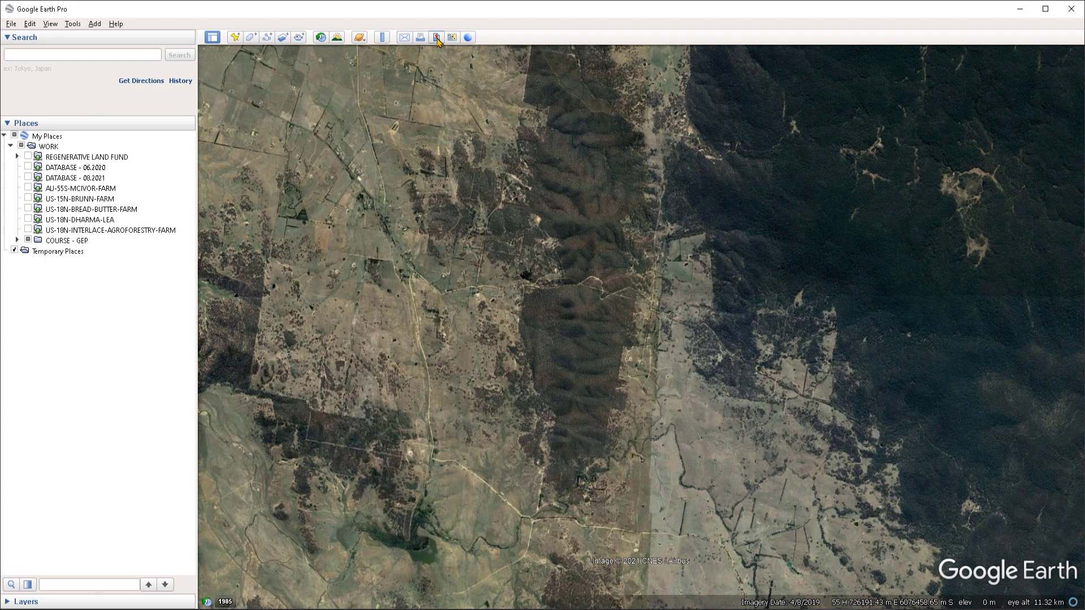
- In the save-image layout, enable Title and Description, Legend, Scale, Compass and HTML Area
{"action": "left_click", "coordinate": [437, 38]}
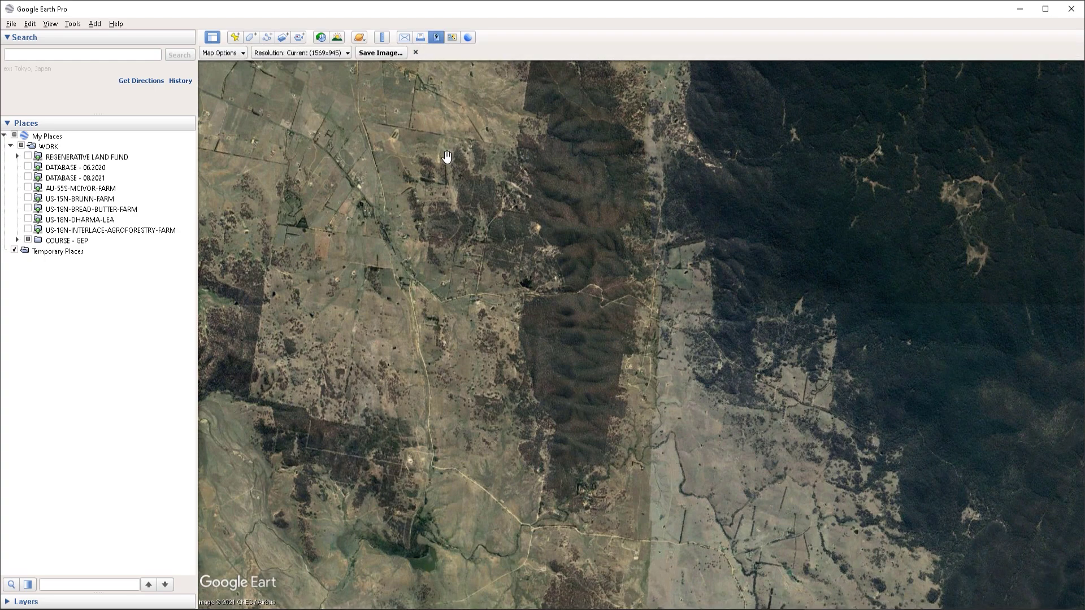
{"action": "left_click", "coordinate": [241, 53]}
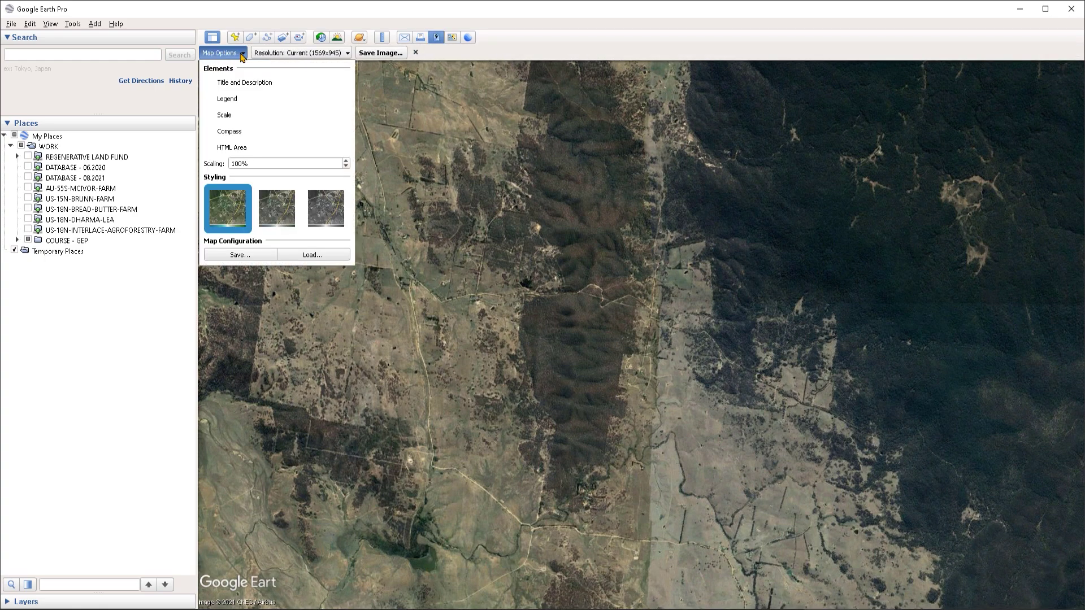
{"action": "left_click", "coordinate": [210, 85]}
{"action": "left_click", "coordinate": [211, 99]}
{"action": "left_click", "coordinate": [212, 117]}
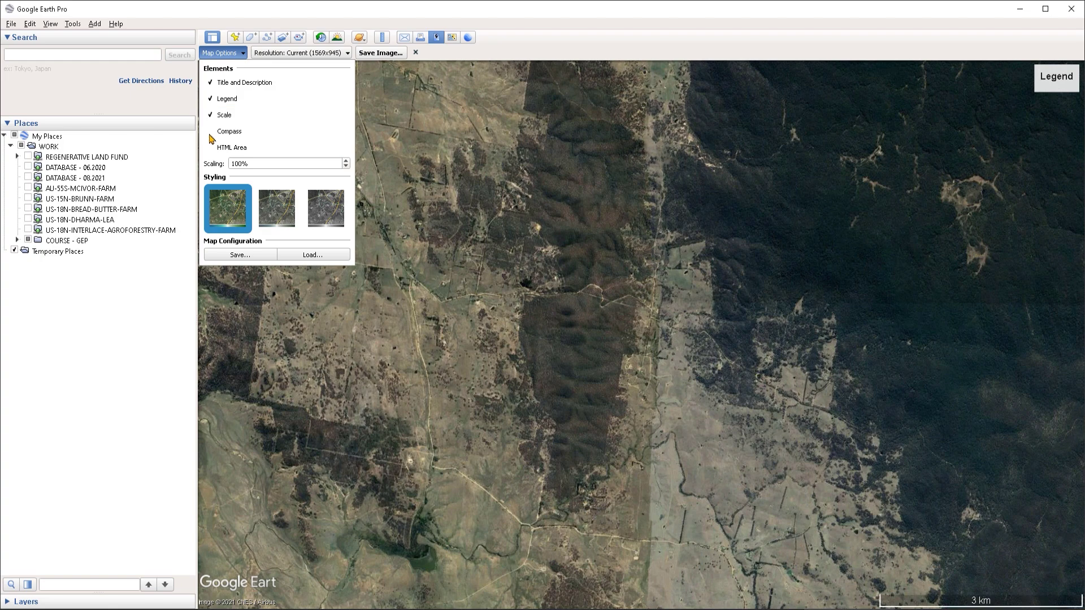
{"action": "left_click", "coordinate": [212, 135]}
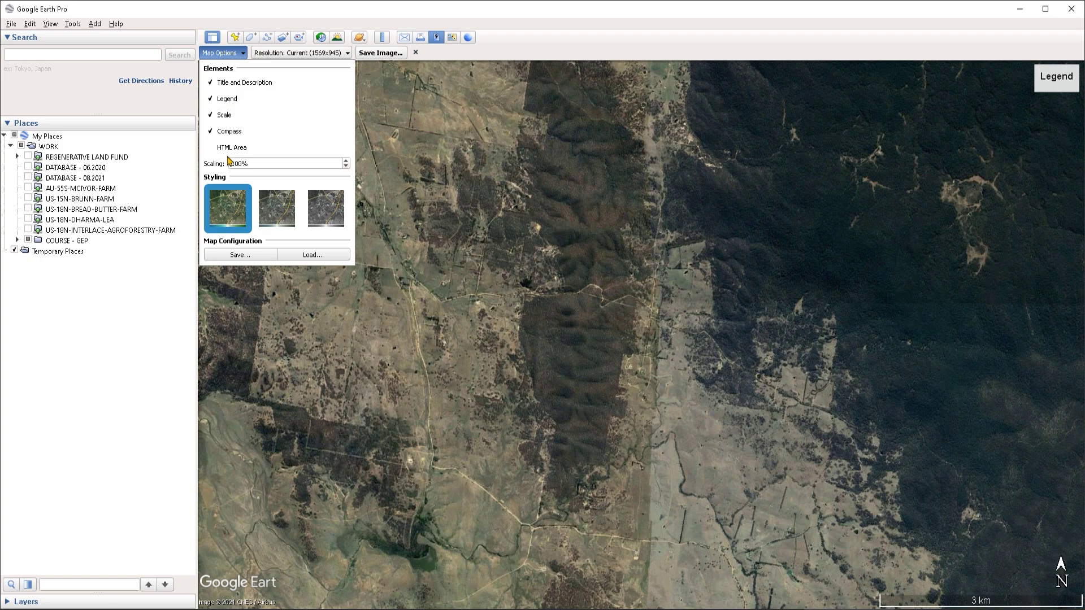
{"action": "left_click", "coordinate": [213, 149]}
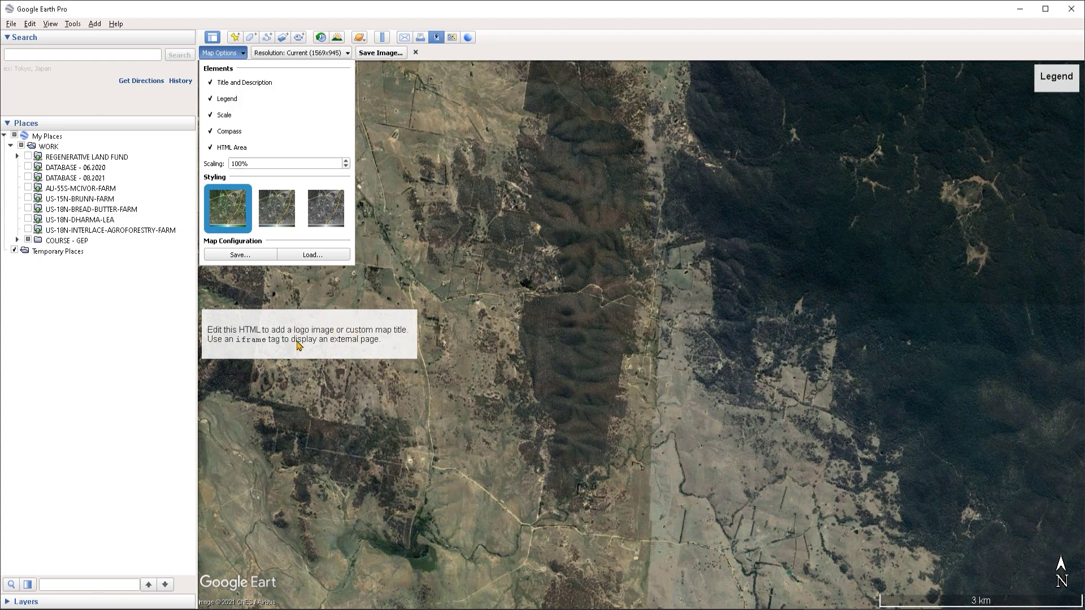
- Change the map element scaling from 100% to 150%, briefly trying 50% first
{"action": "left_click", "coordinate": [242, 164]}
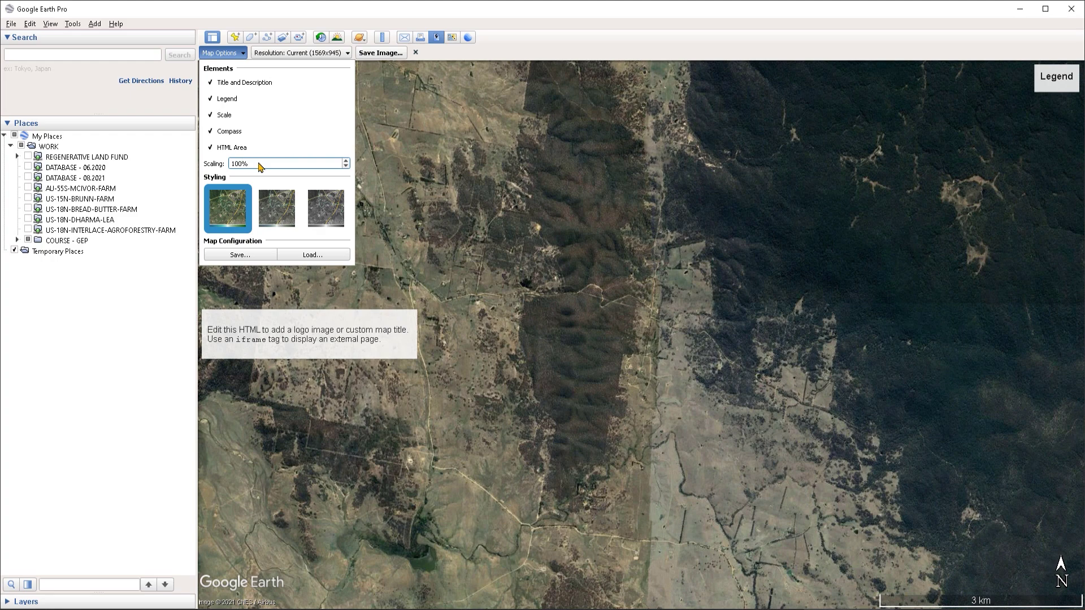
{"action": "left_click_drag", "start_coordinate": [260, 165], "coordinate": [222, 167]}
{"action": "type", "text": "50"}
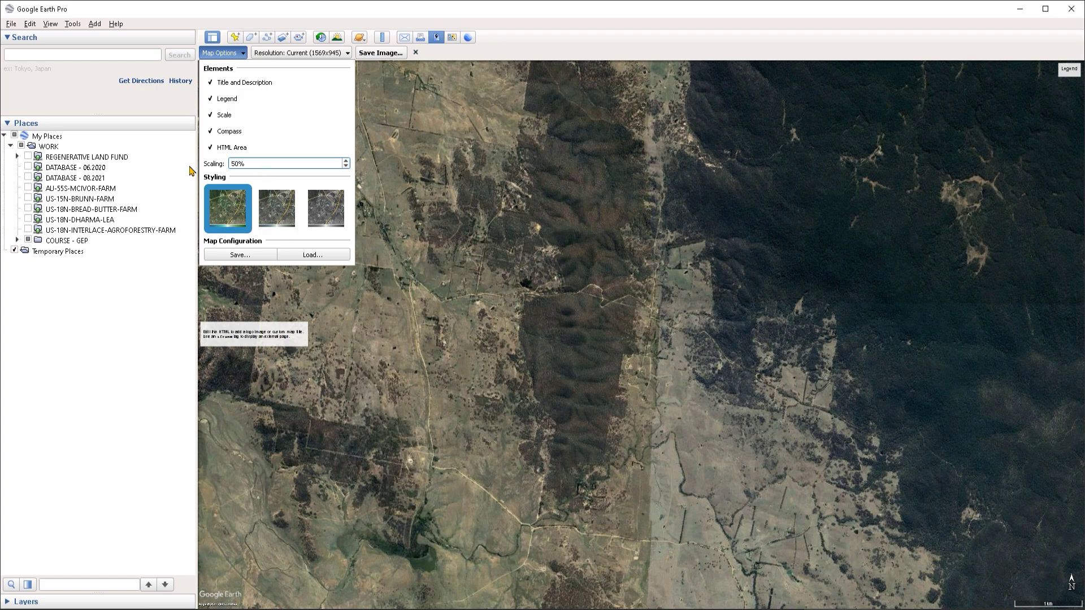
{"action": "key", "text": "BackSpace"}
{"action": "key", "text": "BackSpace"}
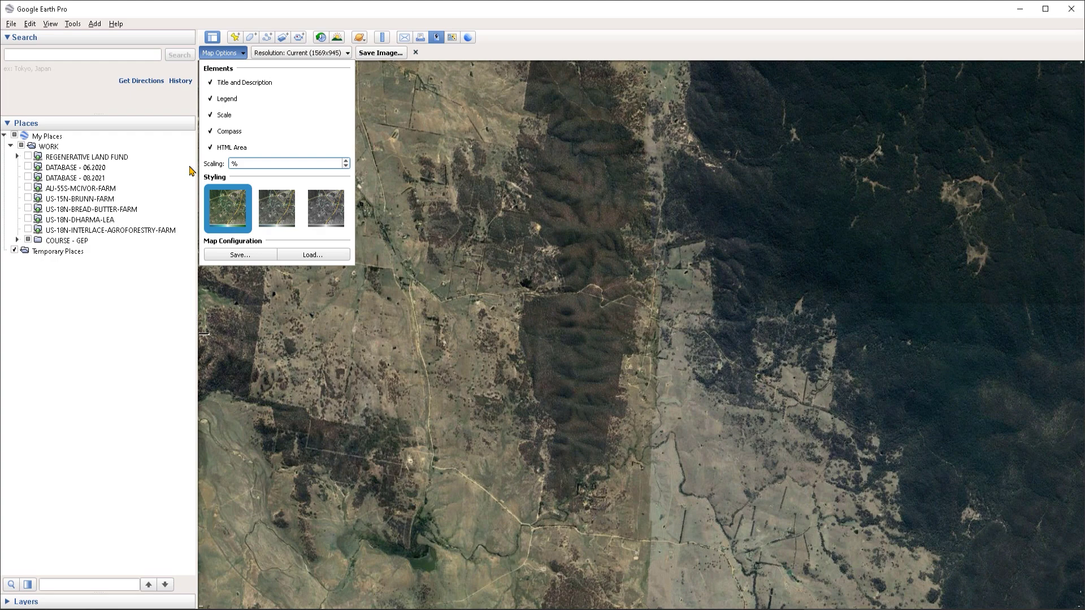
{"action": "type", "text": "150"}
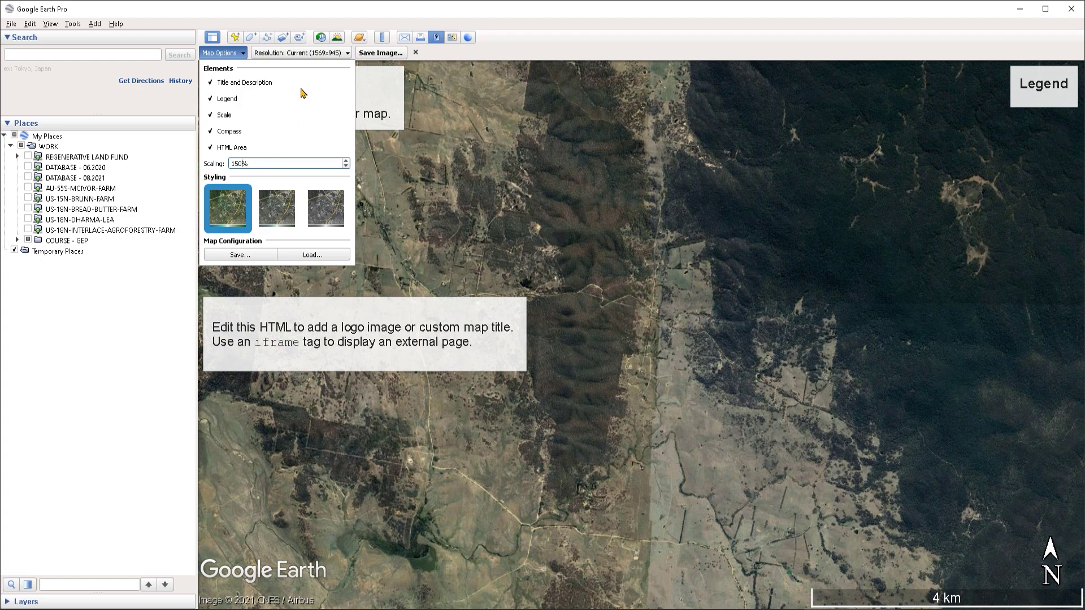
{"action": "left_click", "coordinate": [316, 53]}
{"action": "left_click", "coordinate": [314, 53]}
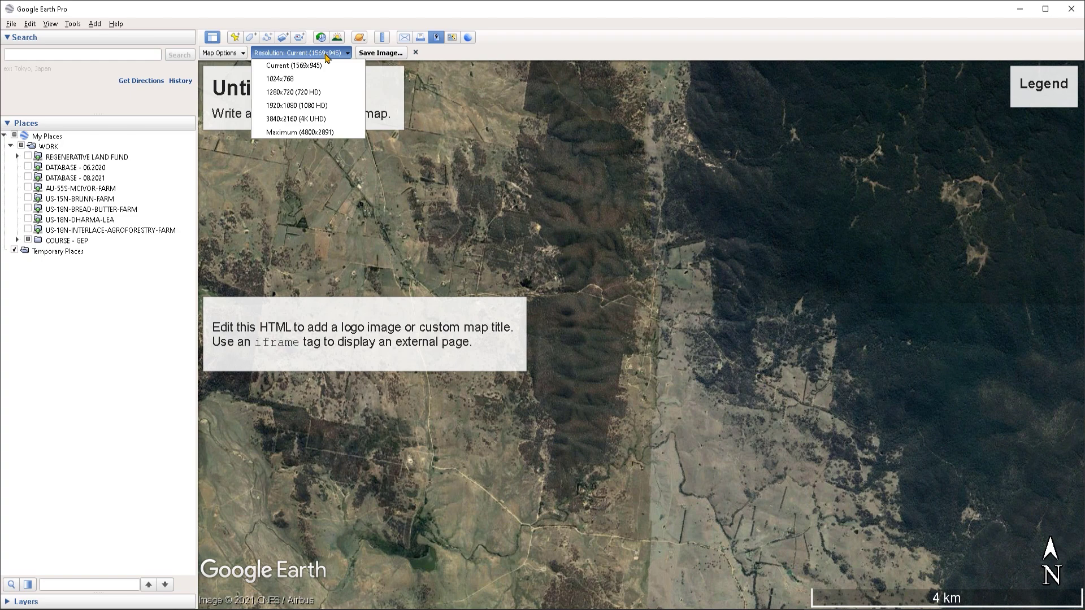
- Set output resolution to Maximum (4800x2891) and map element scaling to 300%
{"action": "left_click", "coordinate": [312, 133]}
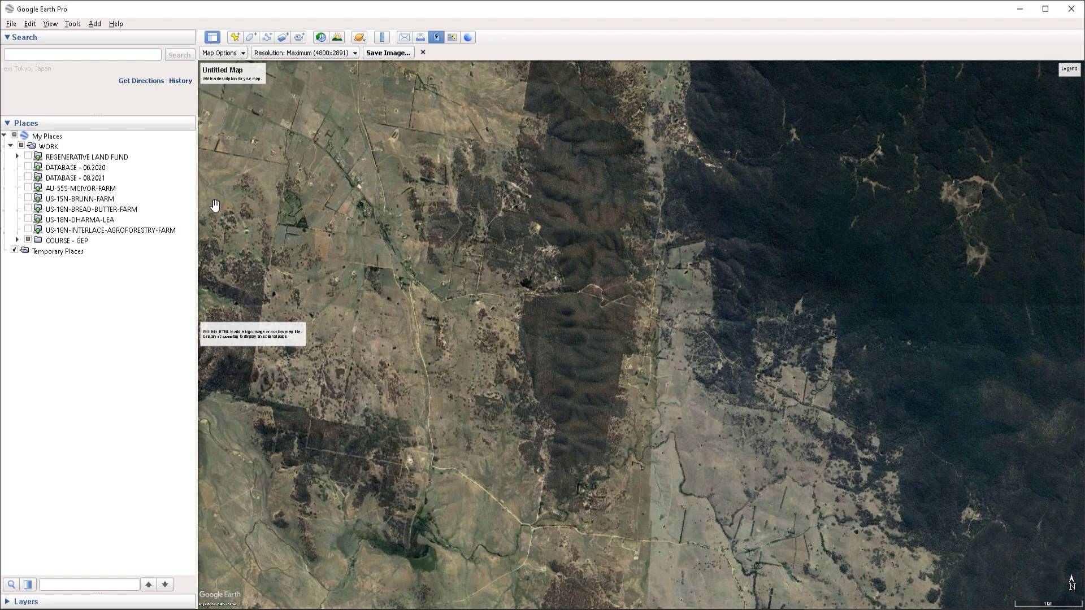
{"action": "left_click", "coordinate": [235, 53]}
{"action": "left_click_drag", "start_coordinate": [271, 163], "coordinate": [230, 165]}
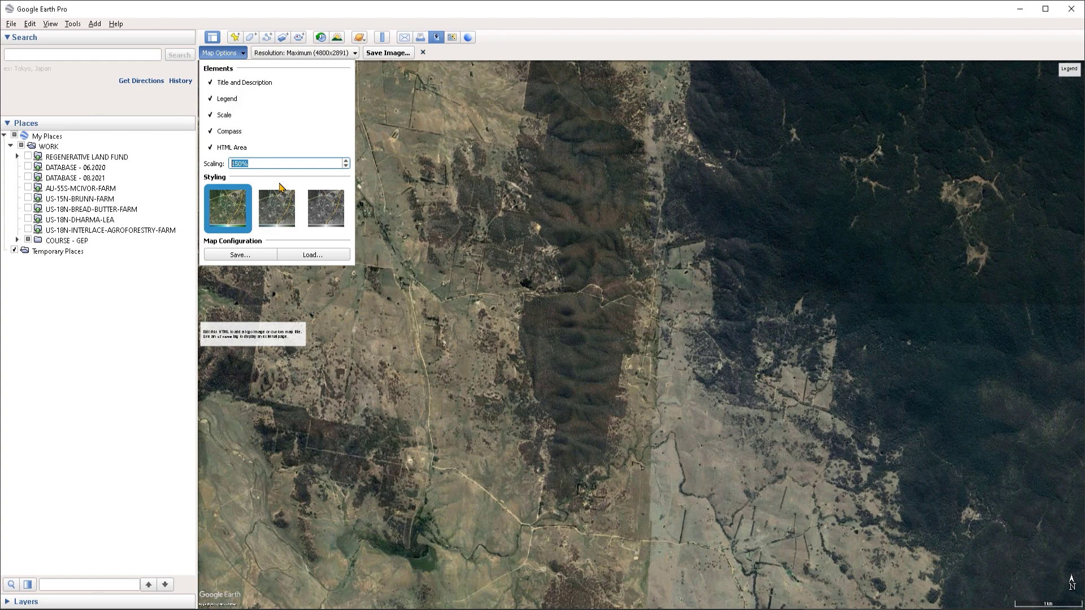
{"action": "type", "text": "300"}
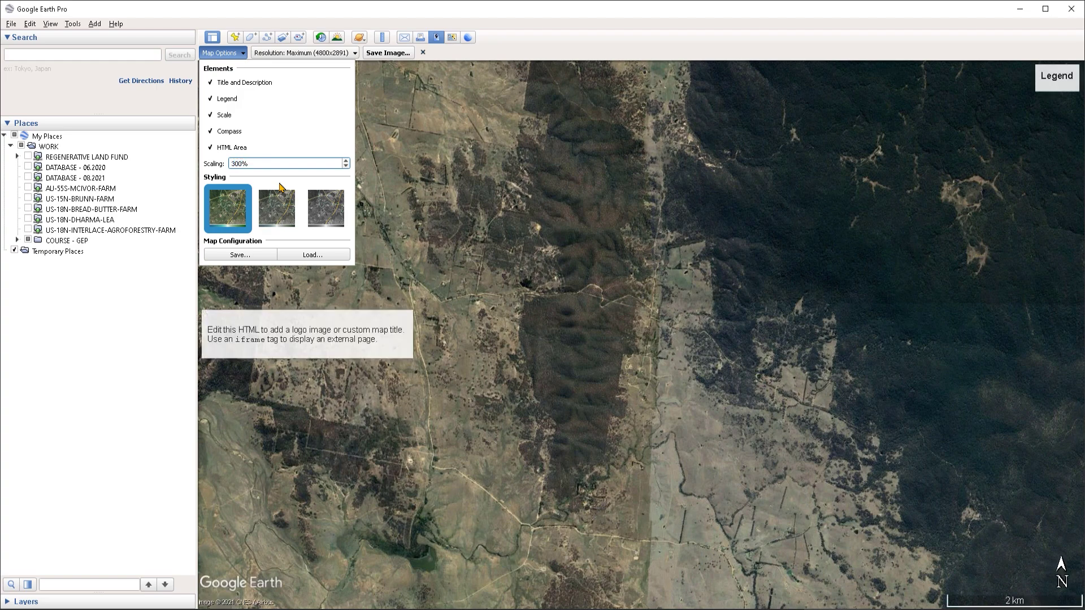
{"action": "left_click", "coordinate": [380, 258]}
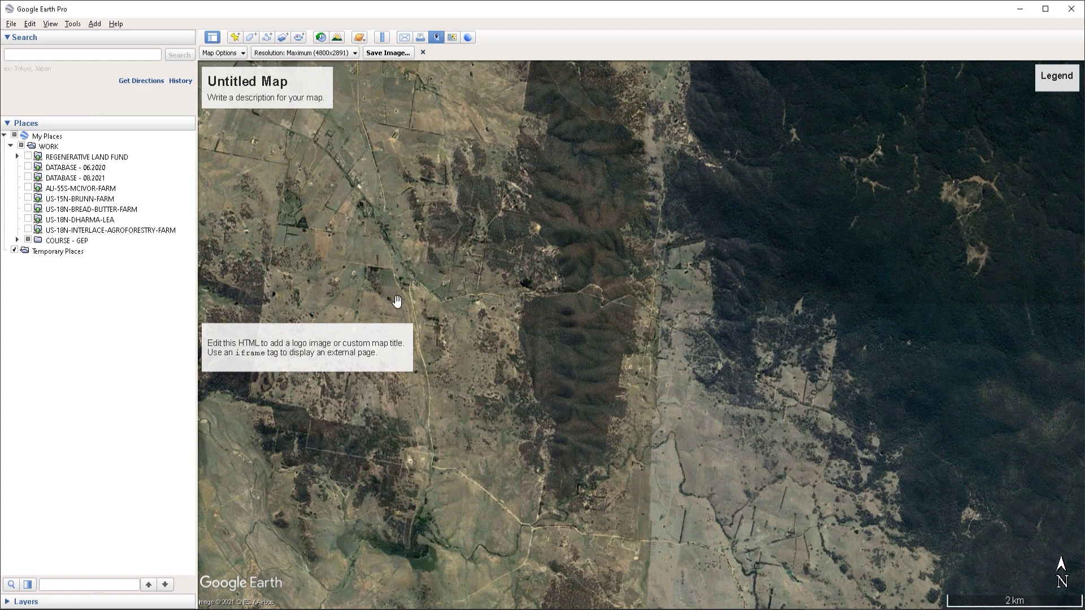
- Move the HTML text box to the map's bottom-left corner above the Google Earth logo
{"action": "left_click_drag", "start_coordinate": [367, 367], "coordinate": [360, 559]}
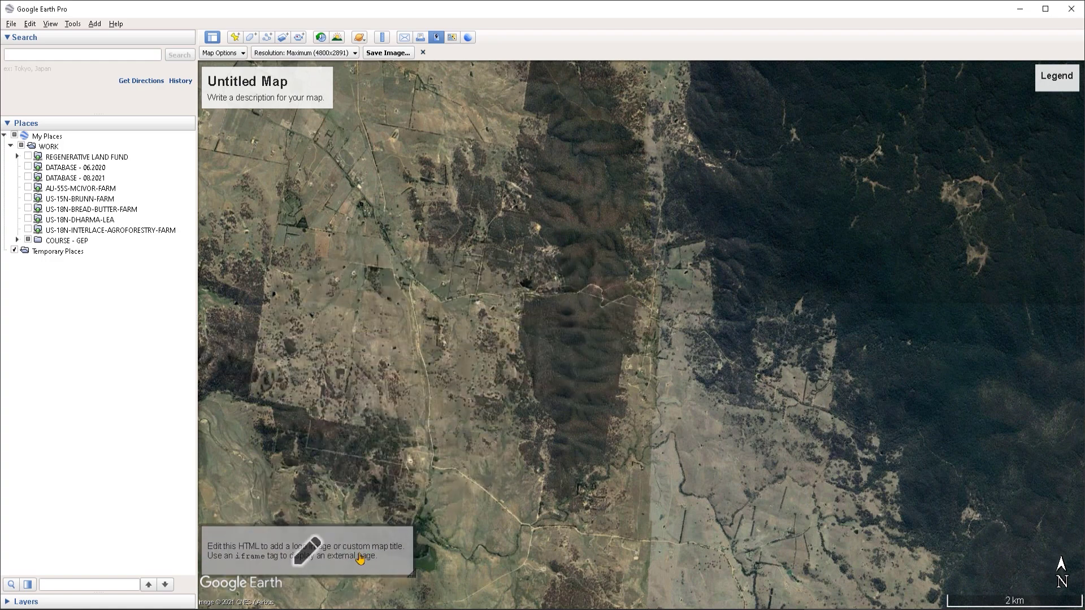
{"action": "left_click", "coordinate": [220, 53]}
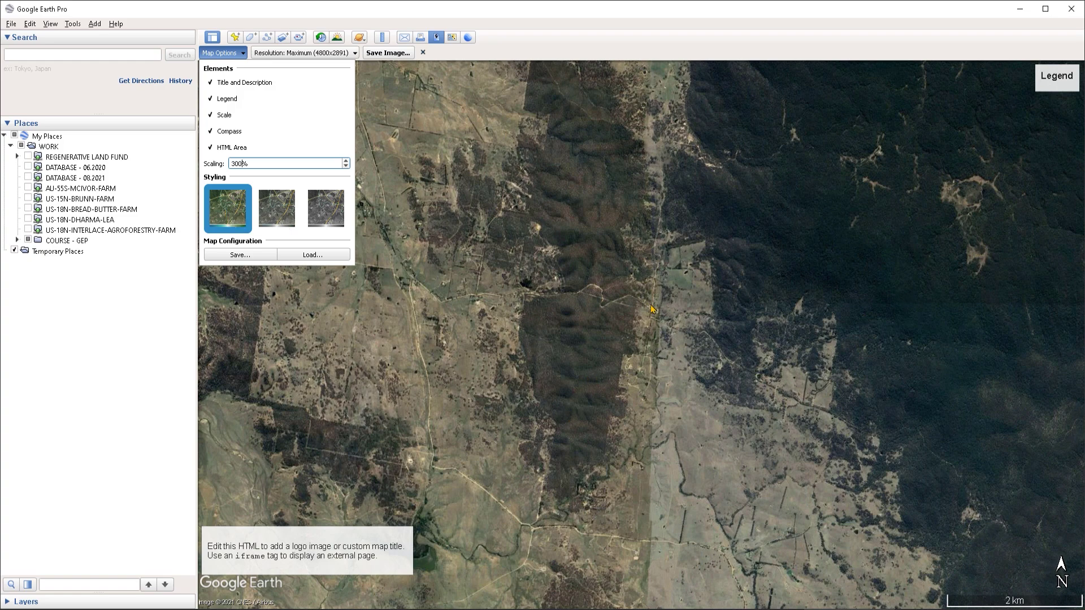
- Switch the base map styling to greyscale, passing through the desaturated colour option
{"action": "left_click", "coordinate": [278, 218]}
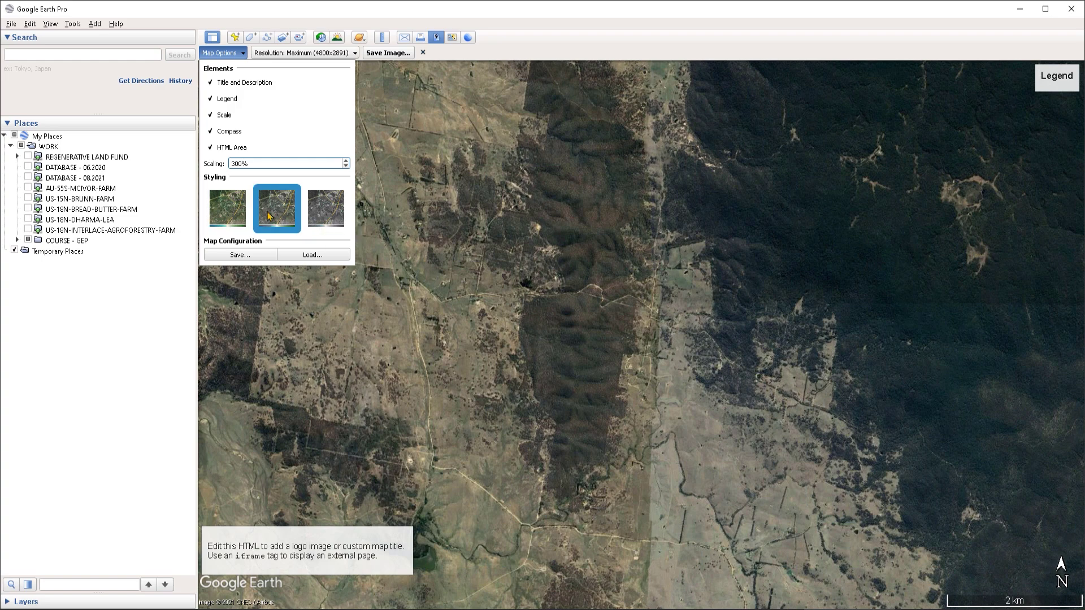
{"action": "left_click", "coordinate": [329, 212]}
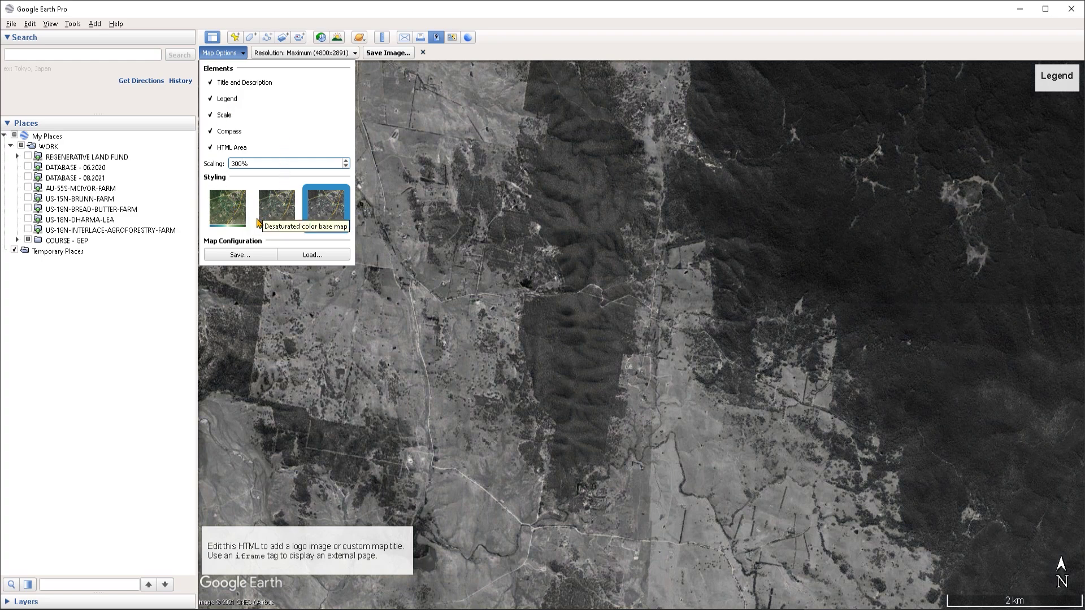
{"action": "left_click", "coordinate": [240, 255]}
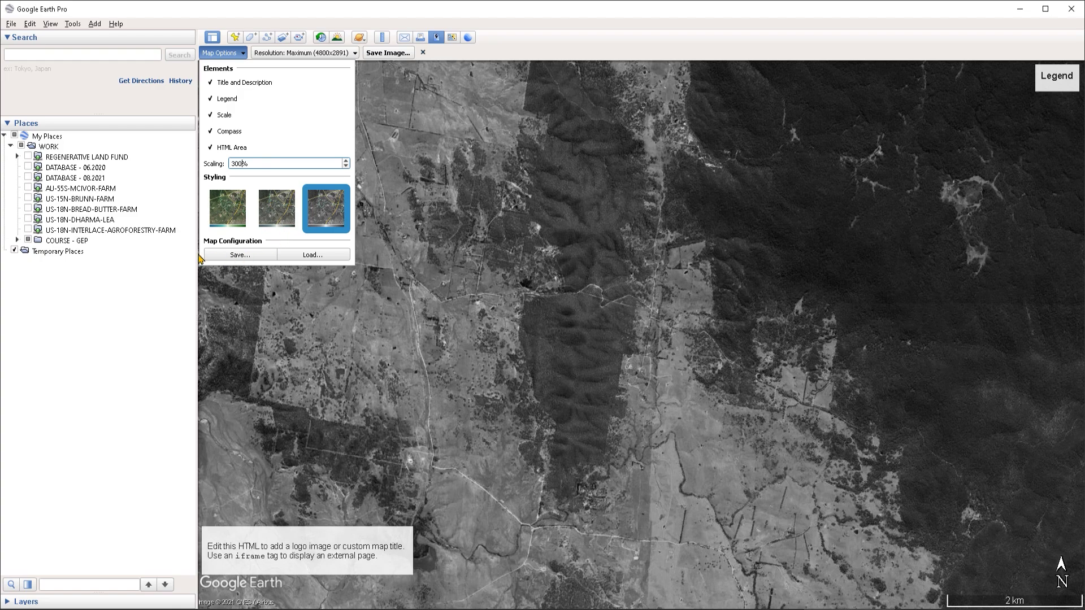
- Open the .geprint map-configuration save dialog, then cancel without saving
{"action": "left_click", "coordinate": [247, 257]}
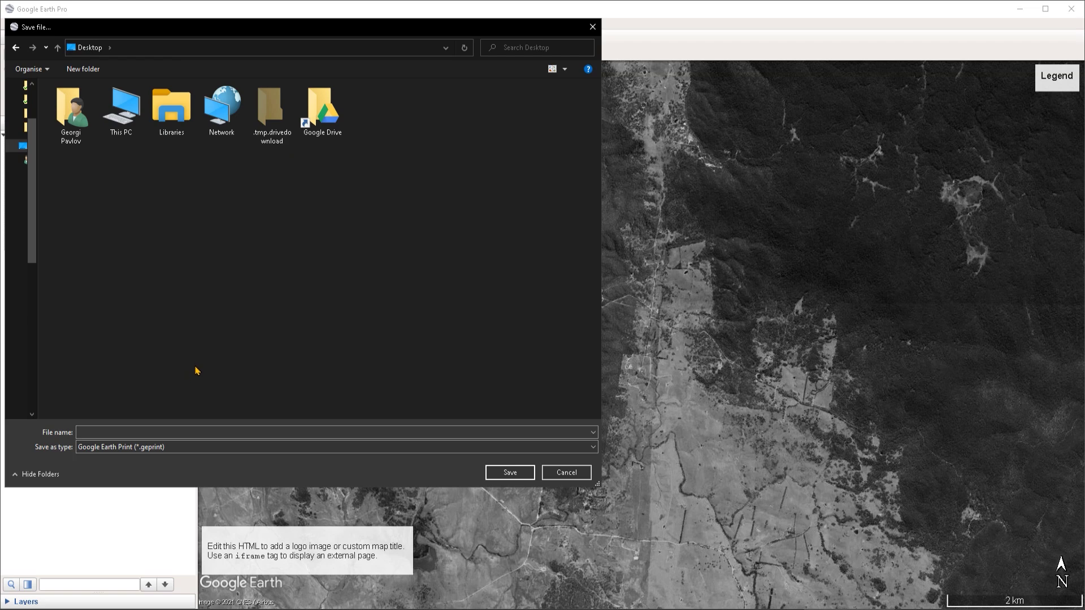
{"action": "left_click", "coordinate": [141, 431]}
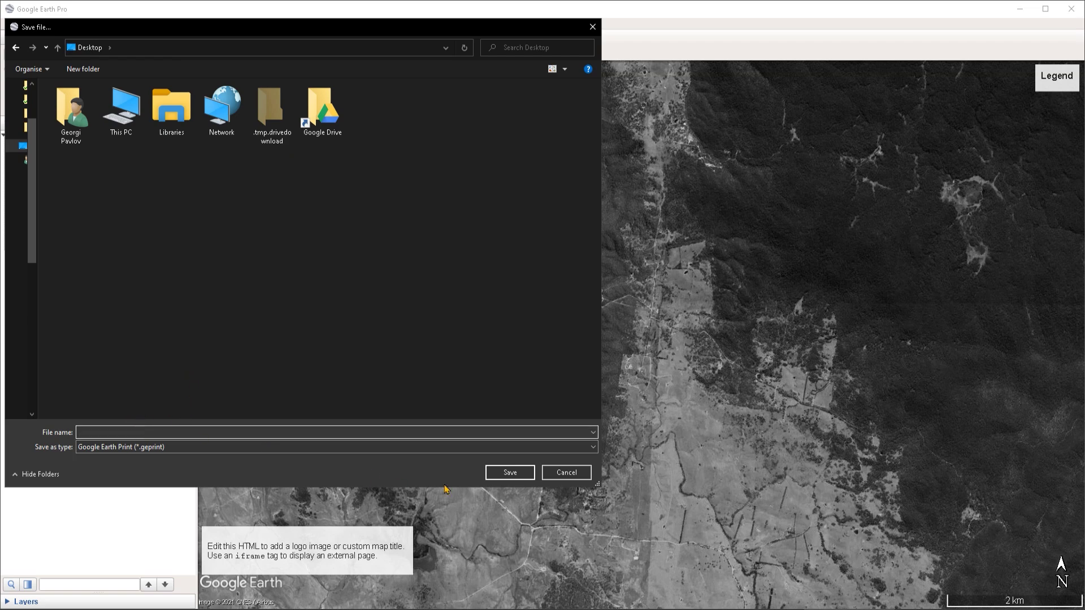
{"action": "left_click", "coordinate": [563, 473]}
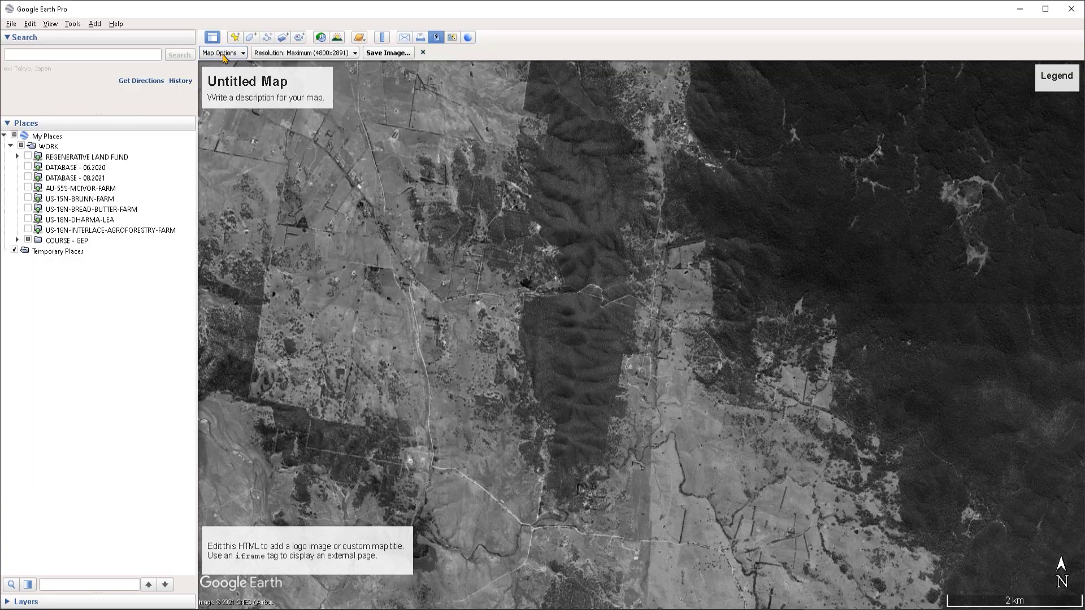
- Replace the Untitled Map title with PROJECT, keeping the default Project description line
{"action": "left_click", "coordinate": [222, 54]}
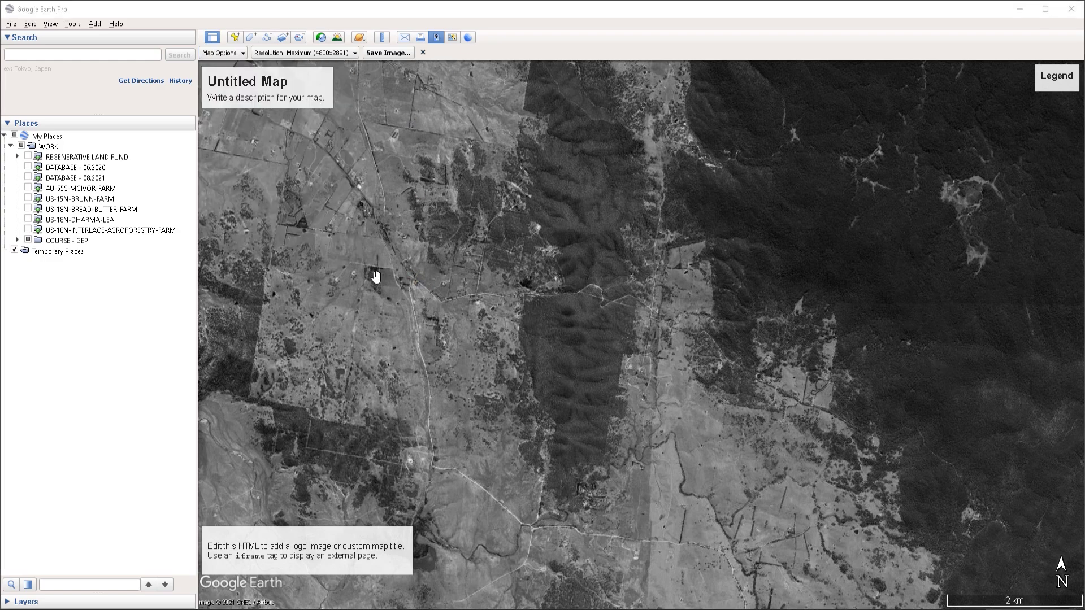
{"action": "mouse_move", "coordinate": [265, 107]}
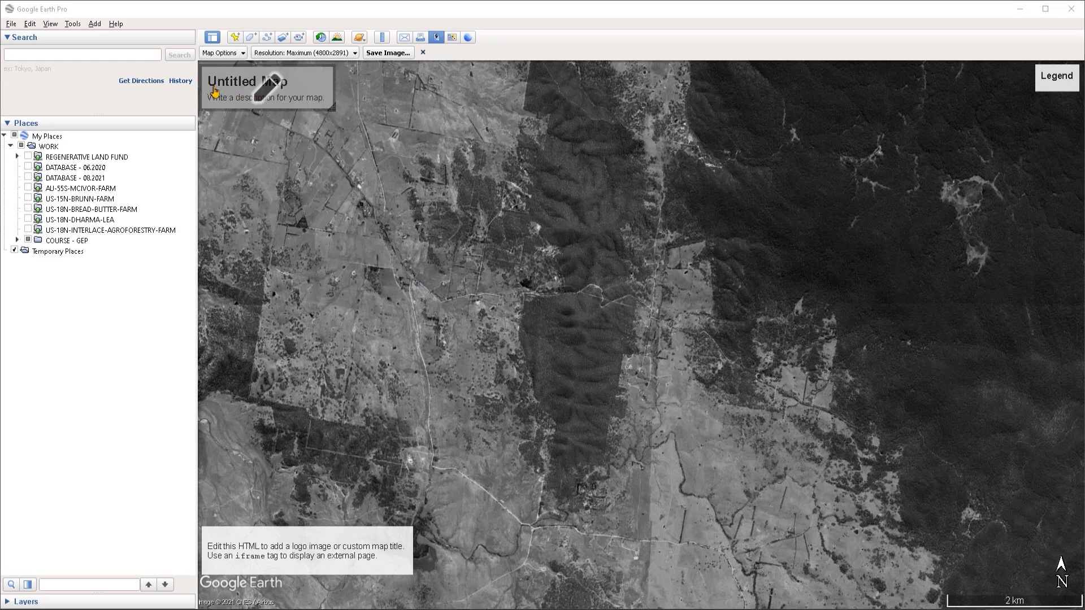
{"action": "left_click", "coordinate": [266, 95]}
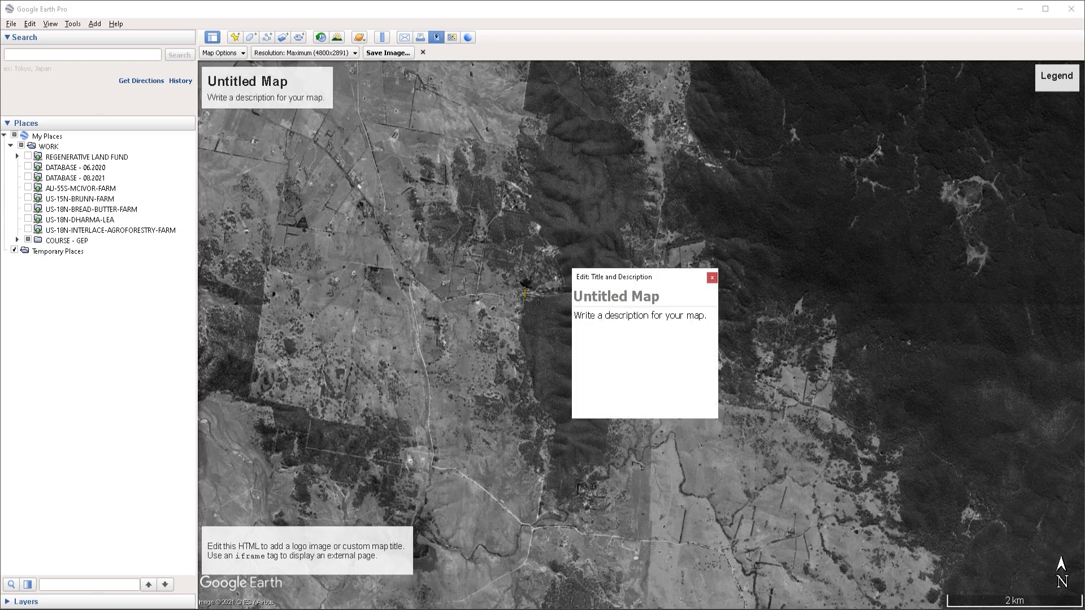
{"action": "type", "text": "P"}
{"action": "key", "text": "BackSpace"}
{"action": "type", "text": "PROJEC"}
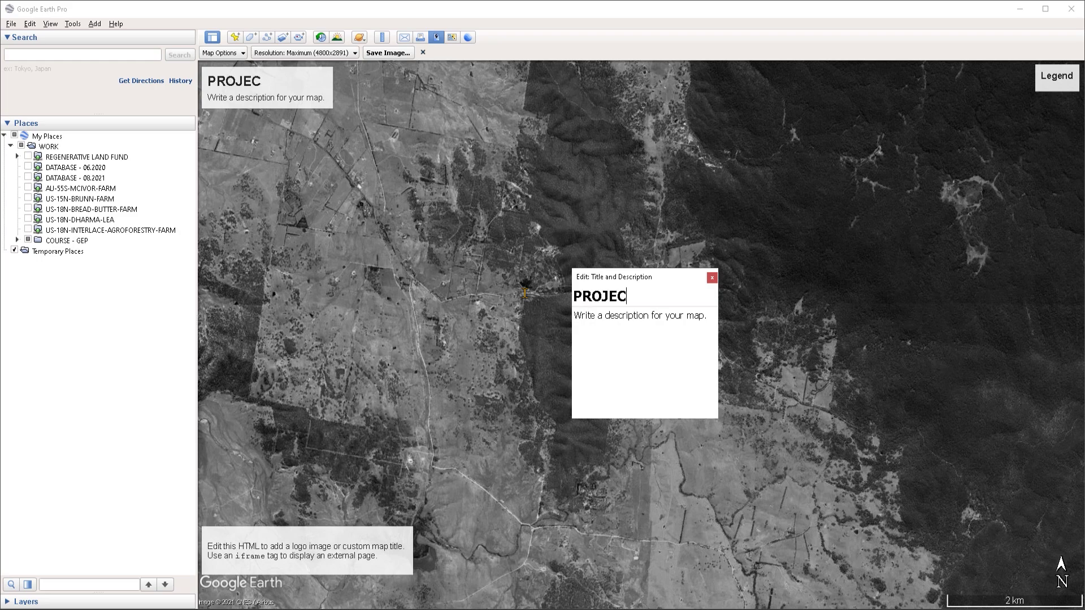
{"action": "type", "text": "T"}
{"action": "key", "text": "Tab"}
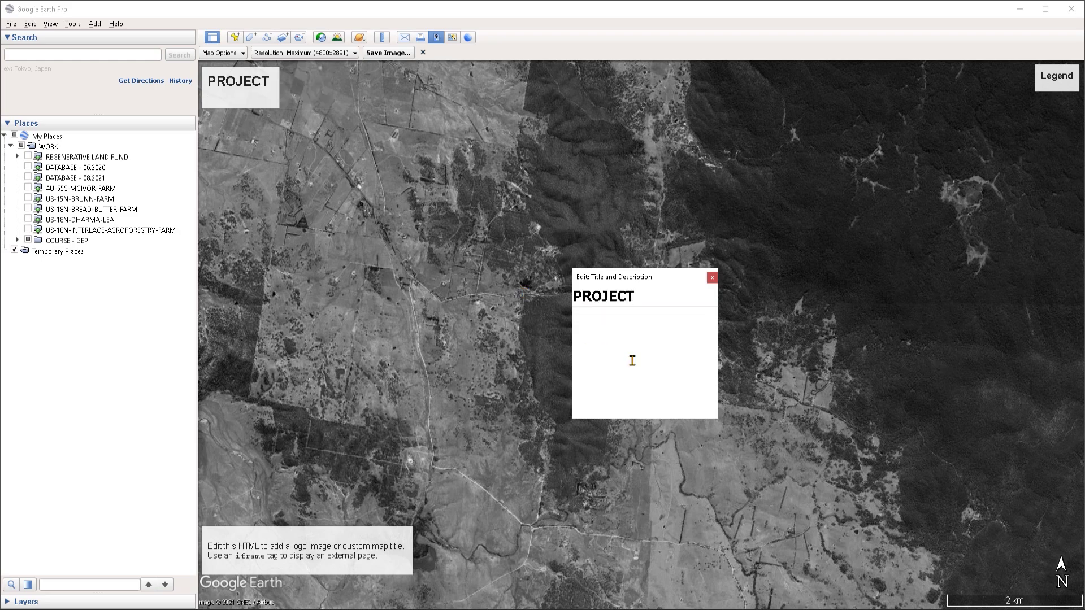
{"action": "type", "text": "PRoje"}
{"action": "key", "text": "BackSpace"}
{"action": "key", "text": "BackSpace"}
{"action": "key", "text": "BackSpace"}
{"action": "key", "text": "BackSpace"}
{"action": "key", "text": "BackSpace"}
{"action": "key", "text": "Escape"}
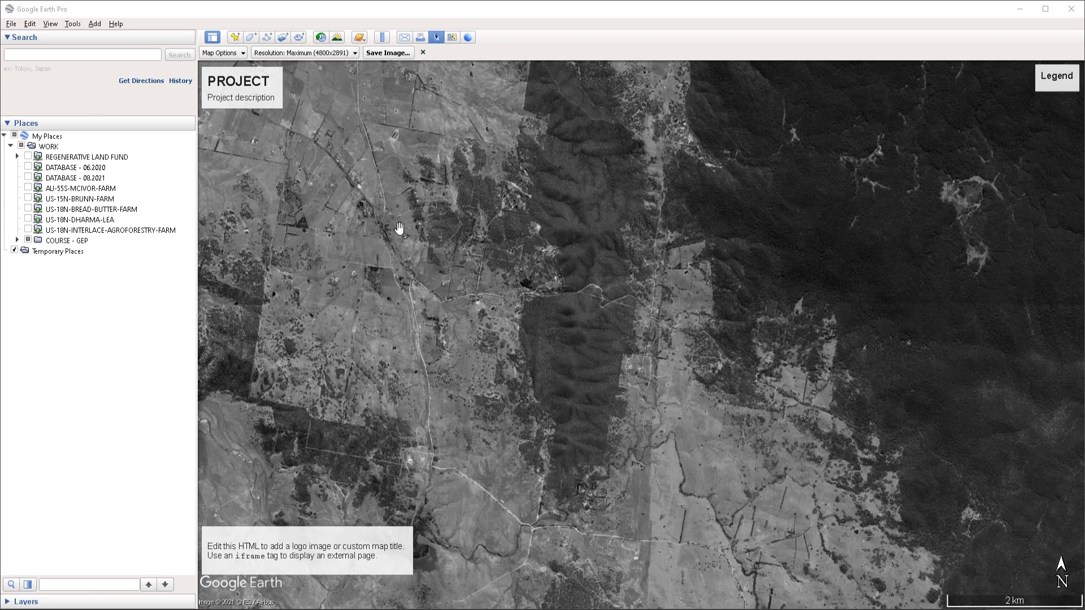
- Fly to BONUS EXAMPLE in the COURSE - GEP folder to overlay its keyline fields and roads
{"action": "left_click", "coordinate": [18, 241]}
{"action": "double_click", "coordinate": [85, 273]}
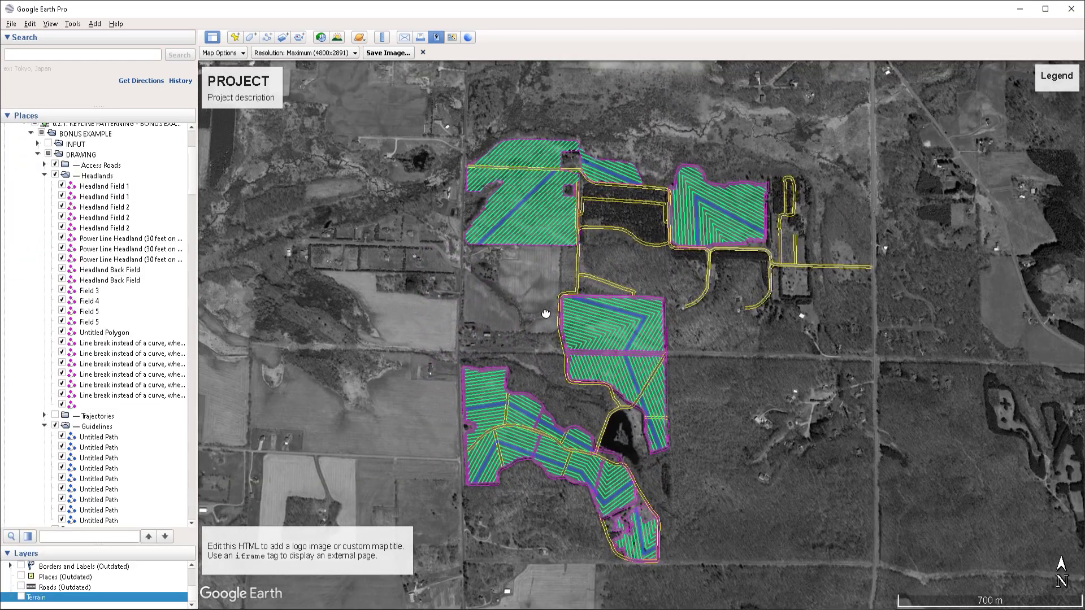
{"action": "scroll", "coordinate": [560, 322], "scroll_direction": "up", "scroll_amount": 1}
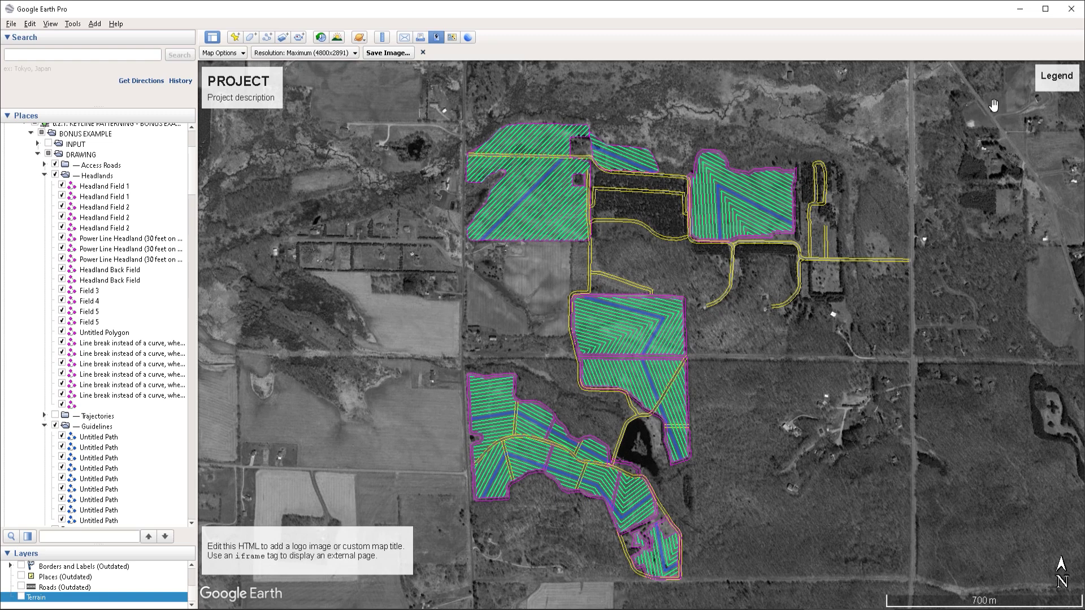
- Refresh the legend from the visible layers and rename its entries to Access, Guideline, Headland and Offsets
{"action": "left_click", "coordinate": [1065, 87]}
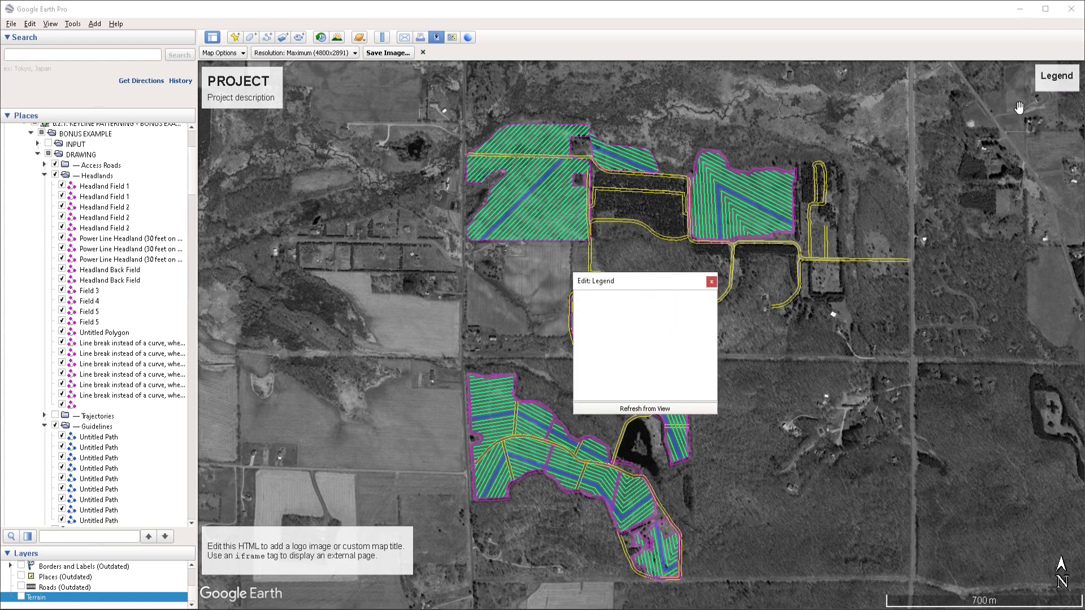
{"action": "left_click", "coordinate": [647, 411]}
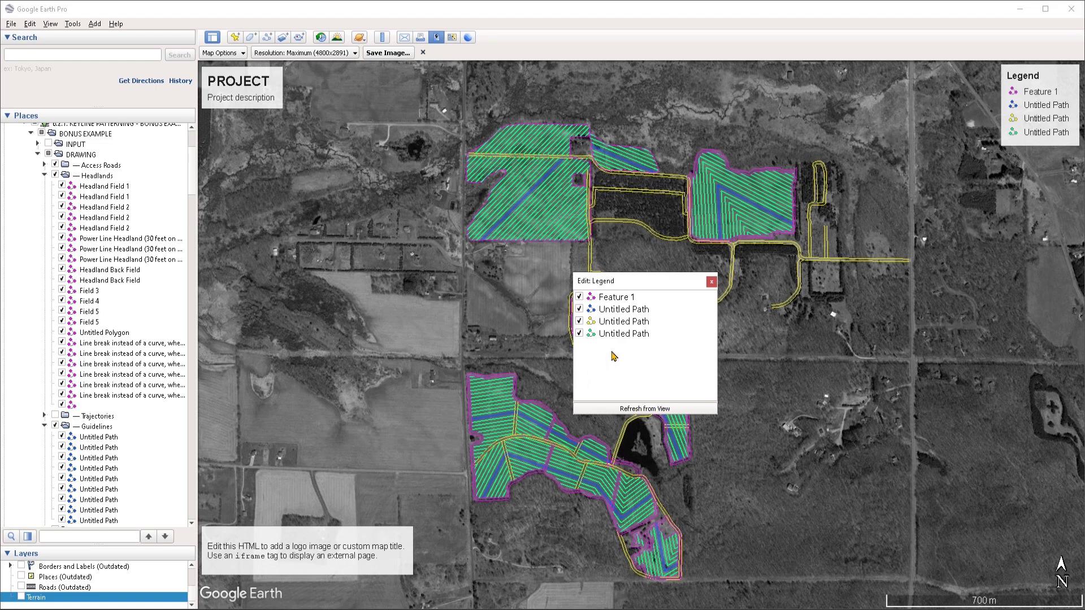
{"action": "double_click", "coordinate": [626, 299]}
{"action": "type", "text": "Headland"}
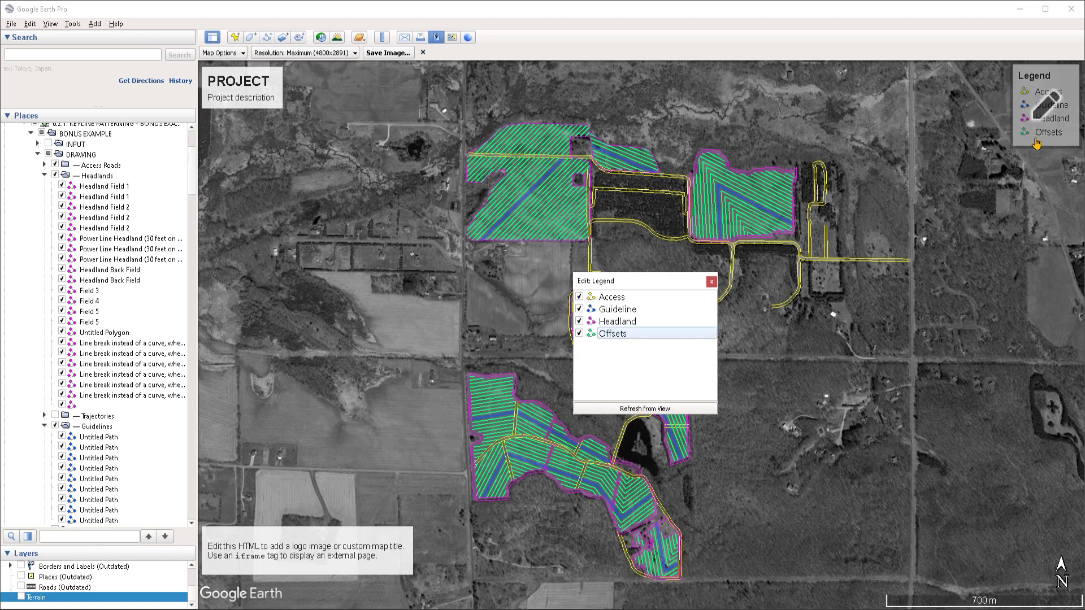
{"action": "left_click", "coordinate": [712, 282]}
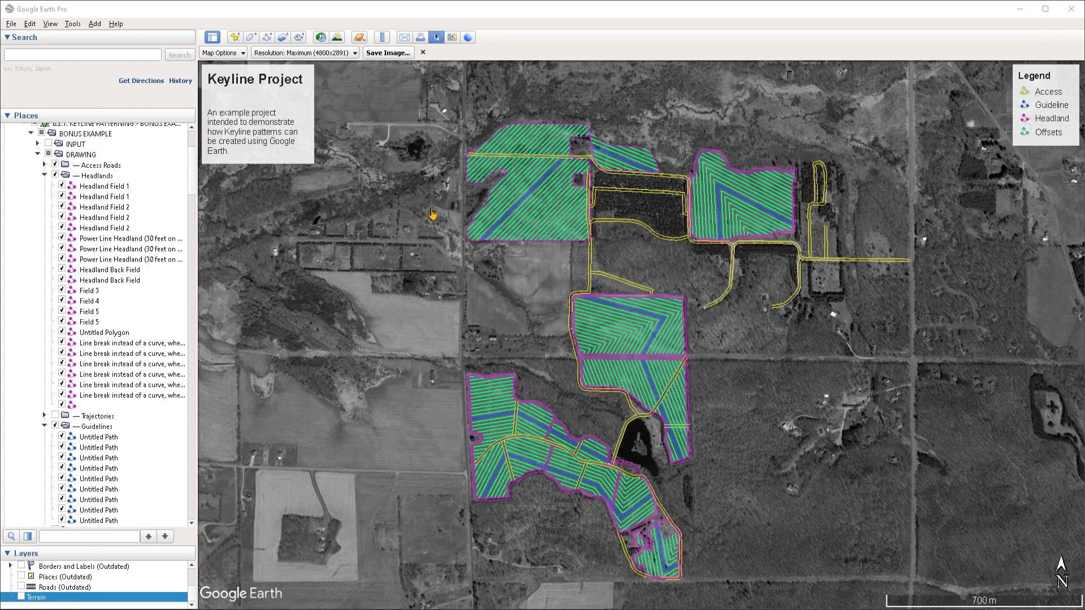
- Move the scale bar and north arrow to the upper-left beside the title box, then recentre the fields
{"action": "mouse_move", "coordinate": [235, 87]}
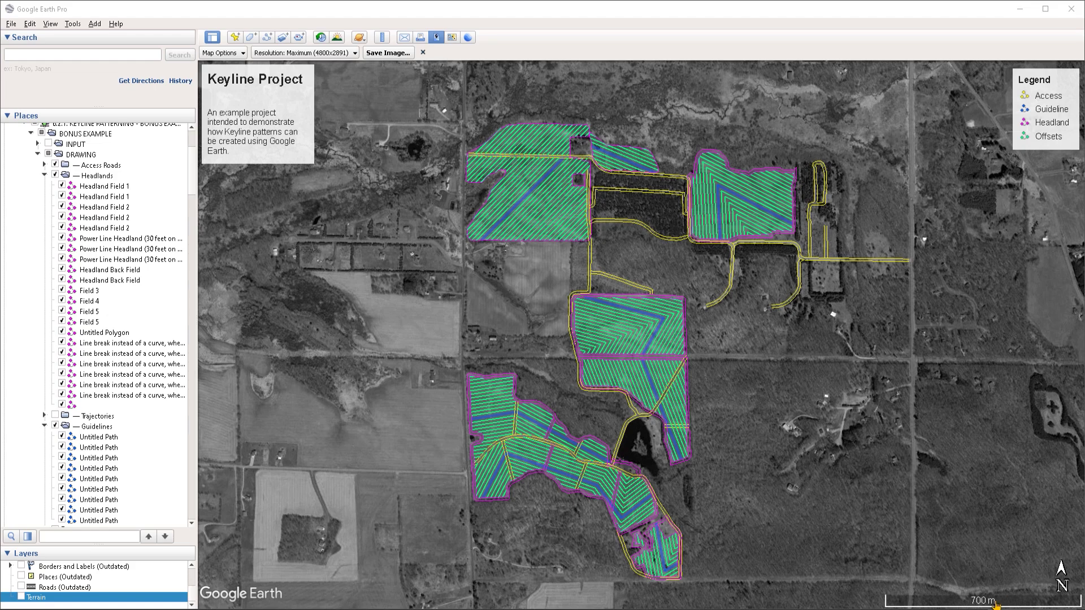
{"action": "left_click_drag", "start_coordinate": [1017, 604], "coordinate": [337, 185]}
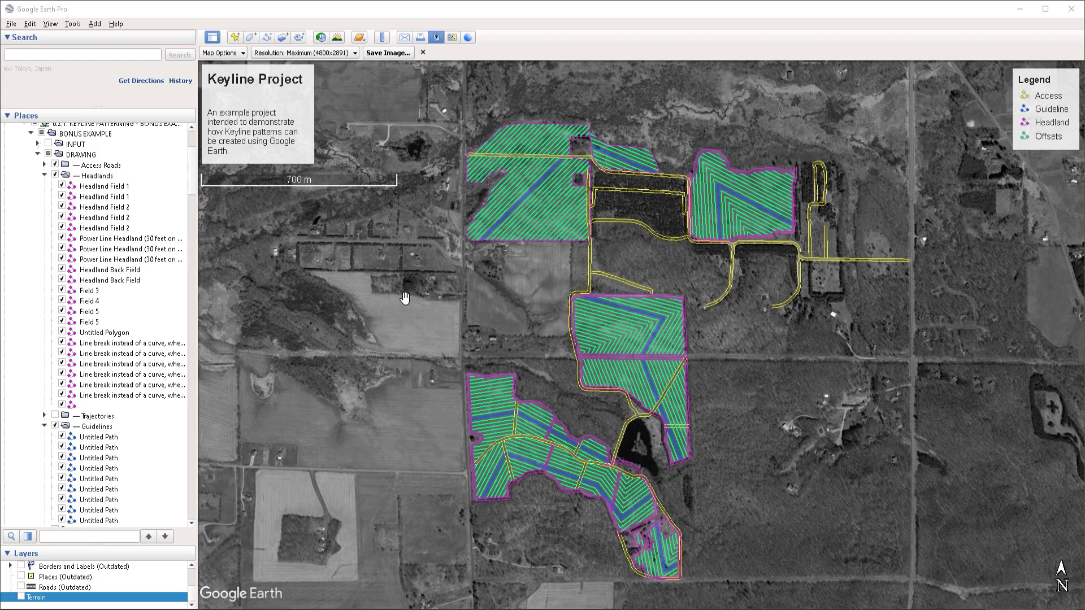
{"action": "left_click", "coordinate": [1061, 582]}
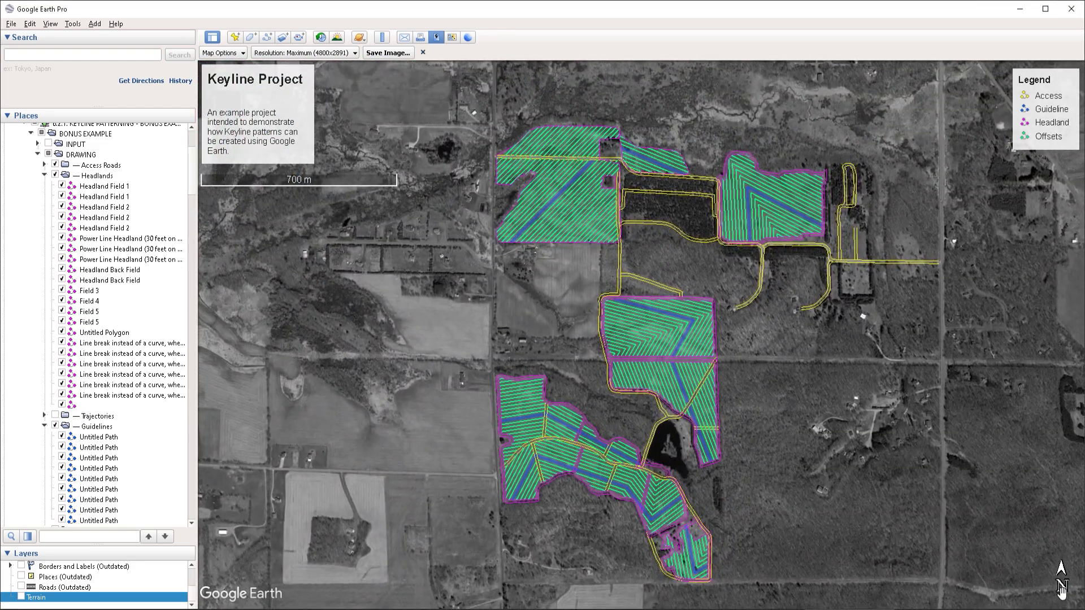
{"action": "left_click_drag", "start_coordinate": [1061, 582], "coordinate": [326, 148]}
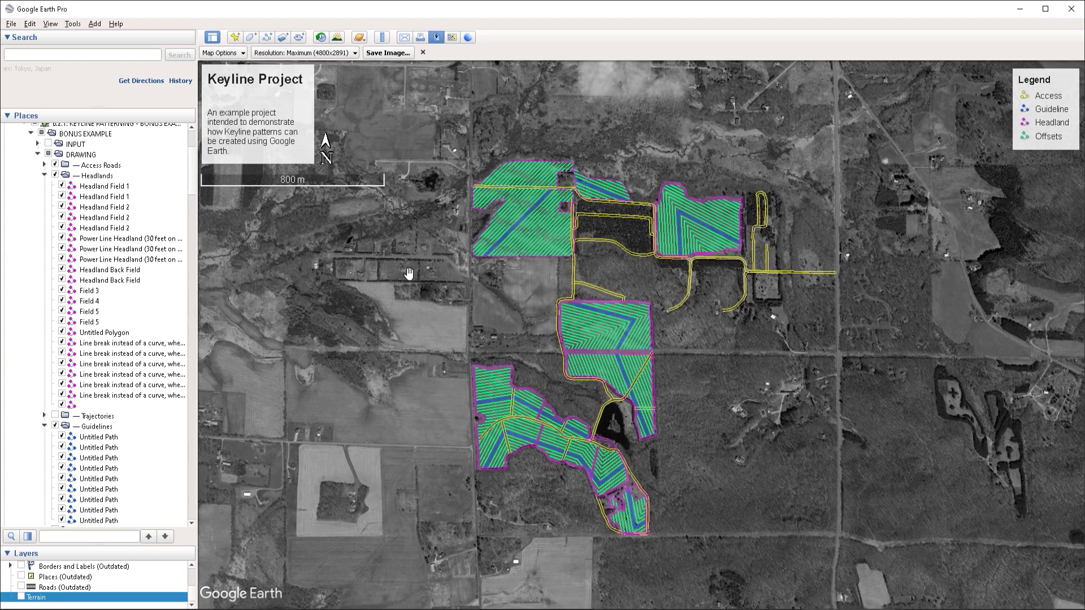
{"action": "left_click_drag", "start_coordinate": [420, 274], "coordinate": [485, 308]}
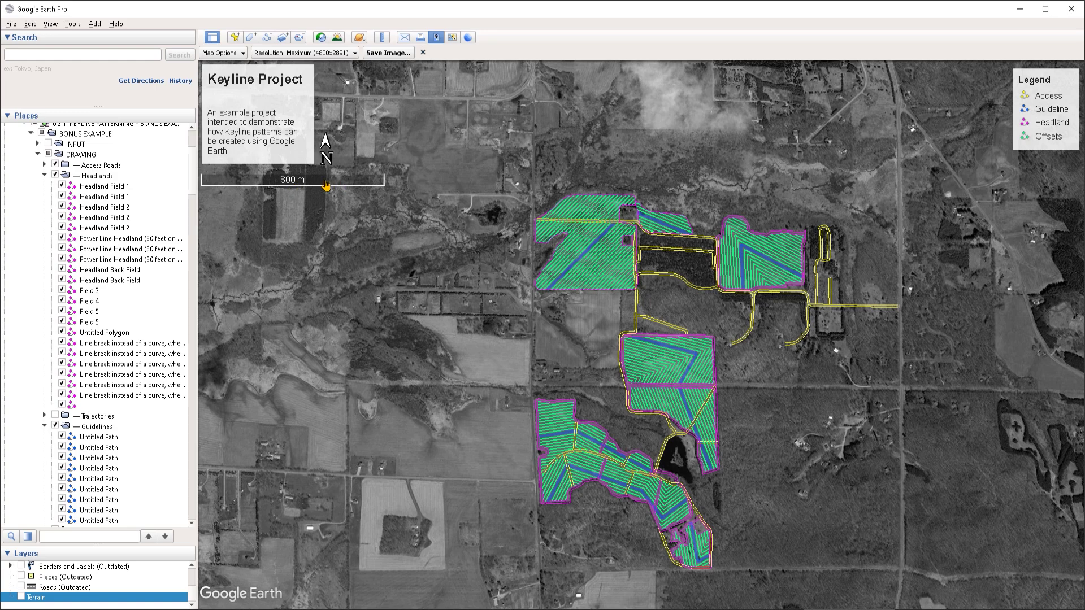
- Set overlay scaling to 150%, reshape the title box wider and shorter, and move the scale bar under it
{"action": "mouse_move", "coordinate": [298, 144]}
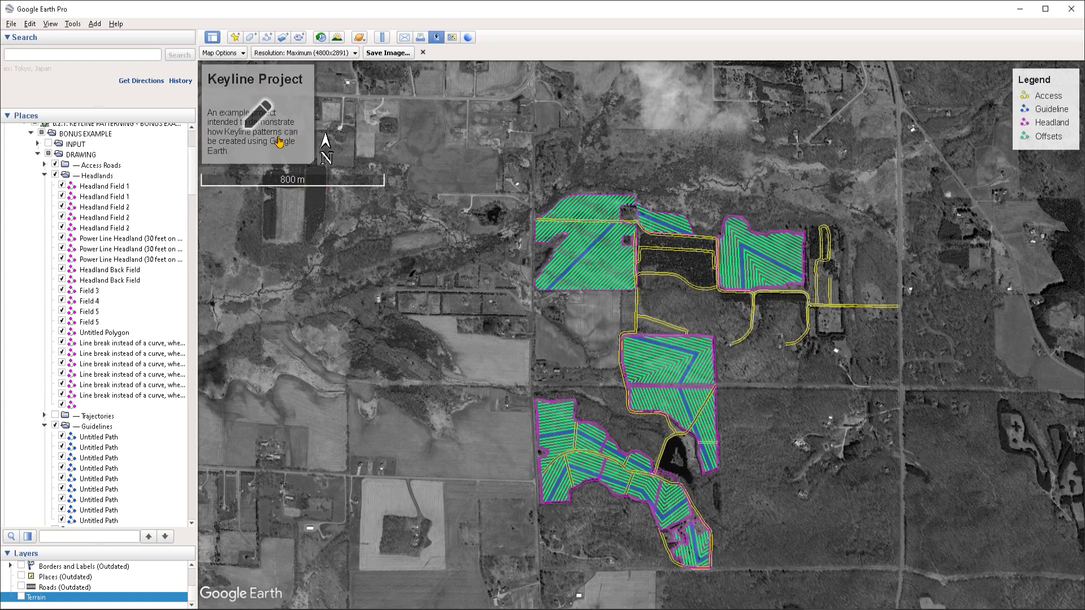
{"action": "left_click", "coordinate": [222, 54]}
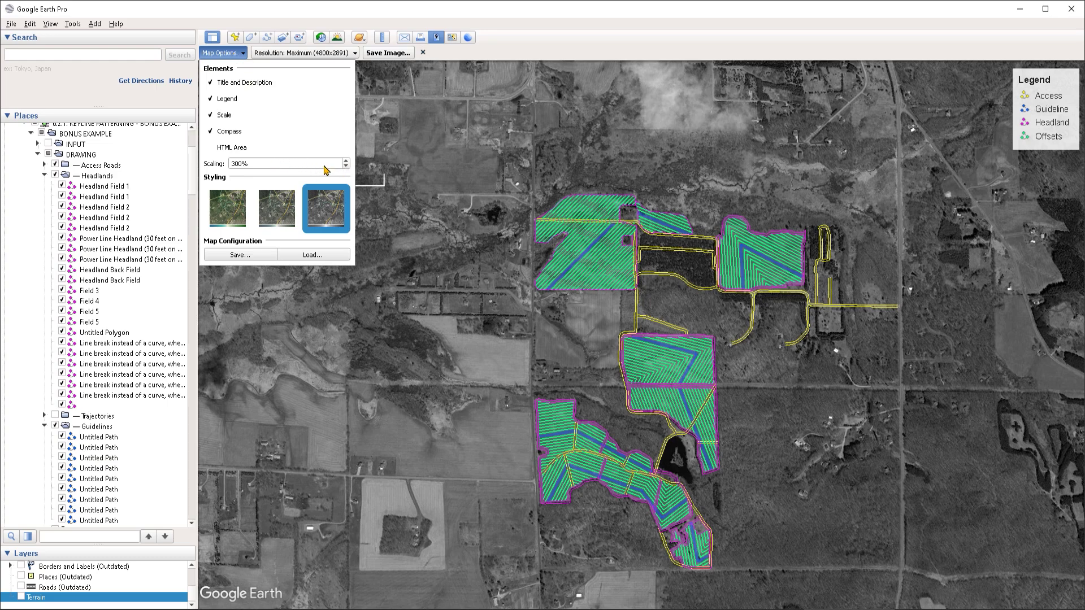
{"action": "left_click_drag", "start_coordinate": [324, 165], "coordinate": [209, 163]}
{"action": "type", "text": "100"}
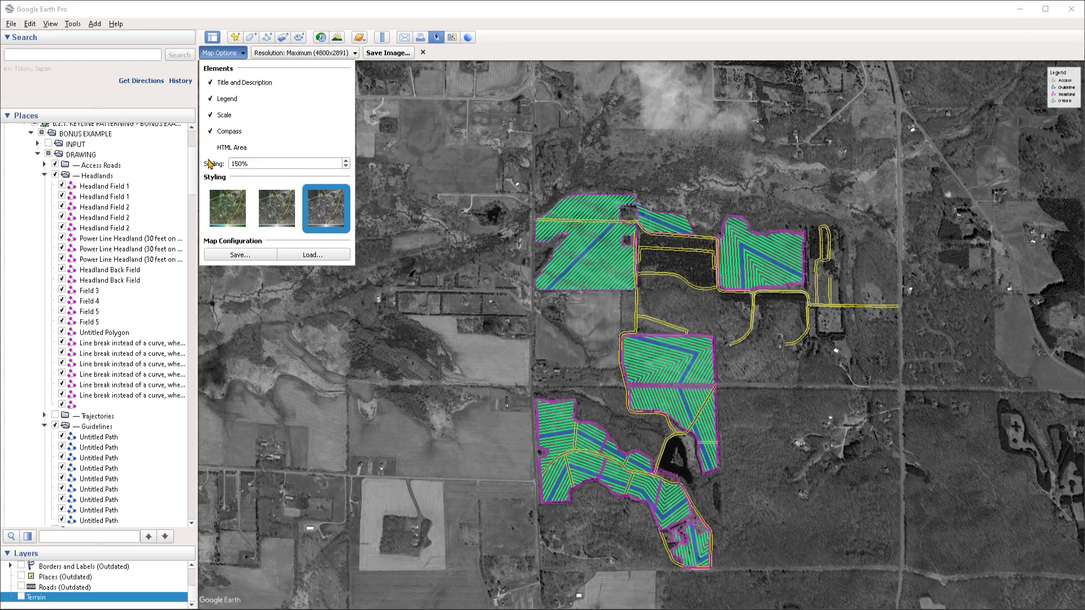
{"action": "left_click", "coordinate": [458, 77]}
{"action": "mouse_move", "coordinate": [277, 121]}
{"action": "left_mouse_down"}
{"action": "mouse_move", "coordinate": [339, 96]}
{"action": "mouse_move", "coordinate": [292, 105]}
{"action": "left_mouse_up"}
{"action": "left_click_drag", "start_coordinate": [265, 178], "coordinate": [264, 119]}
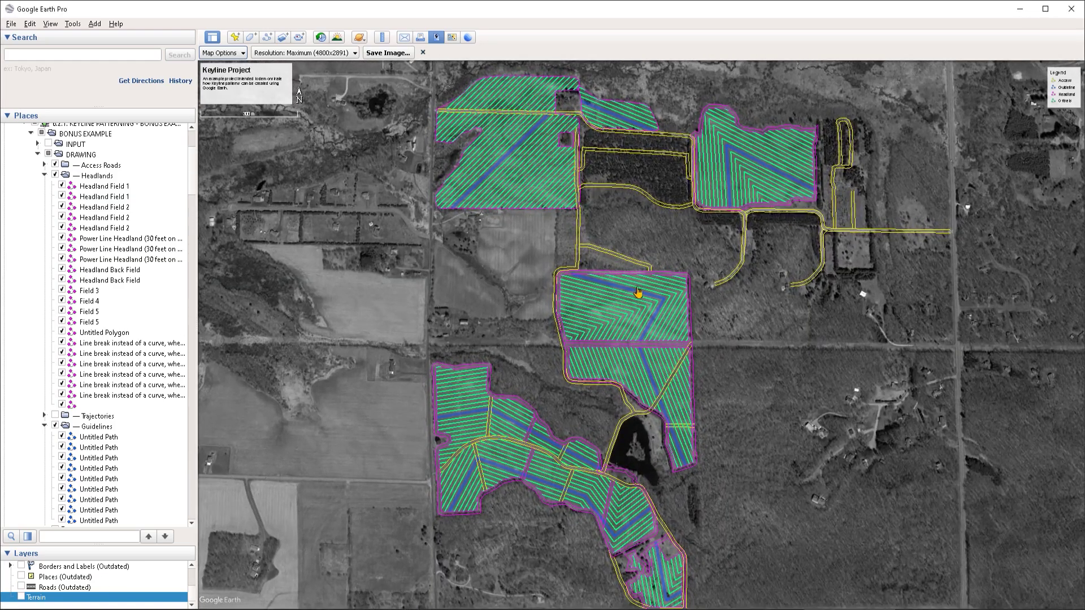
- Narrow the Keyline Project title box slightly and nudge the map to reposition the fields
{"action": "scroll", "coordinate": [538, 348], "scroll_direction": "down", "scroll_amount": 3}
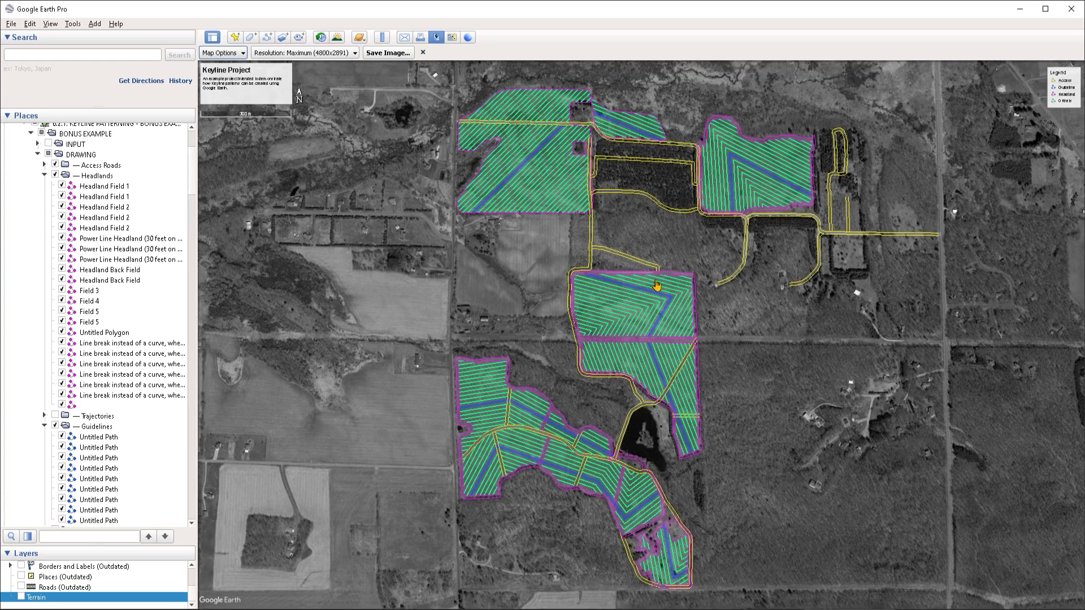
{"action": "scroll", "coordinate": [536, 336], "scroll_direction": "up", "scroll_amount": 3}
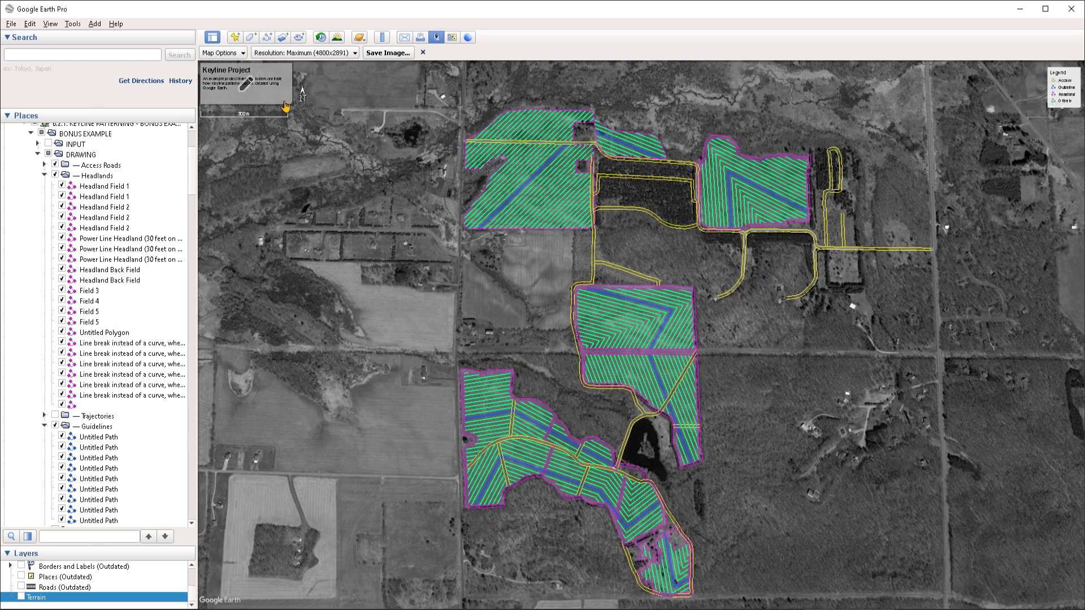
{"action": "left_click_drag", "start_coordinate": [290, 100], "coordinate": [284, 102]}
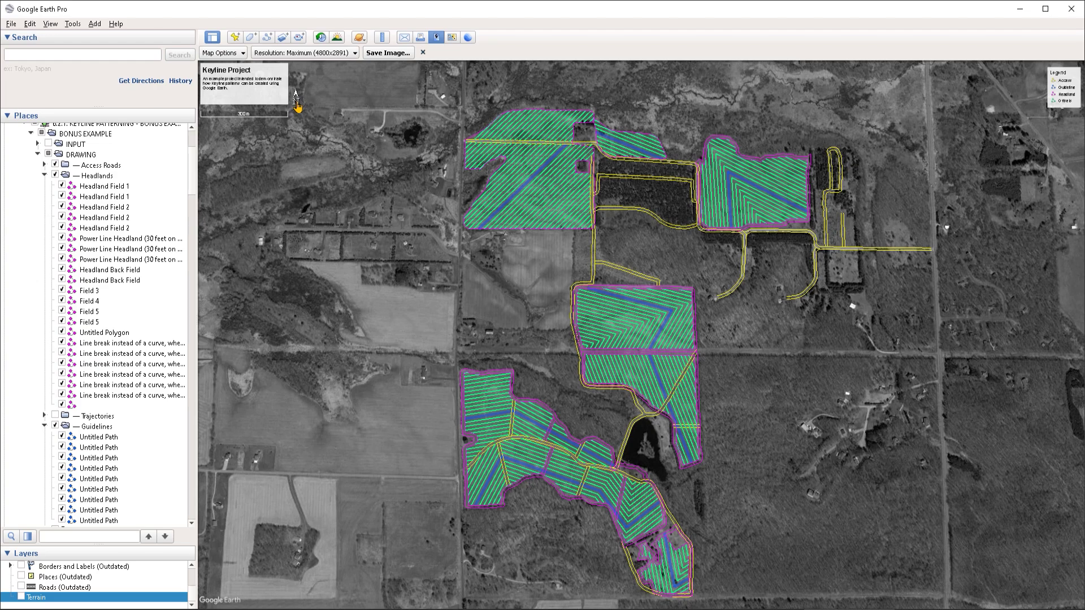
{"action": "left_click_drag", "start_coordinate": [438, 308], "coordinate": [443, 304]}
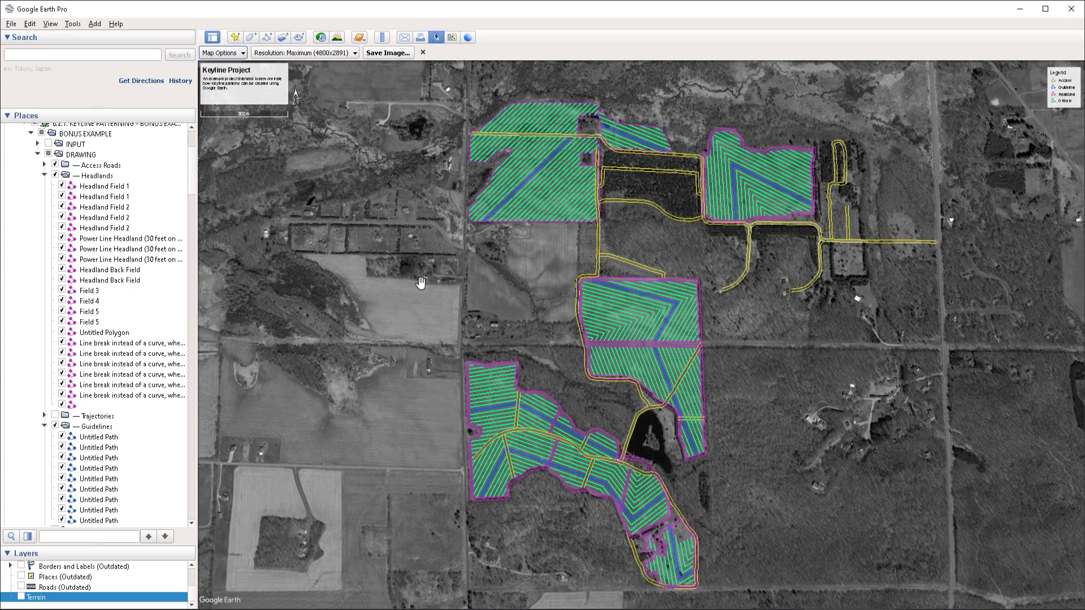
- Switch the Map Options styling to the first, full-colour thumbnail
{"action": "left_click", "coordinate": [226, 55]}
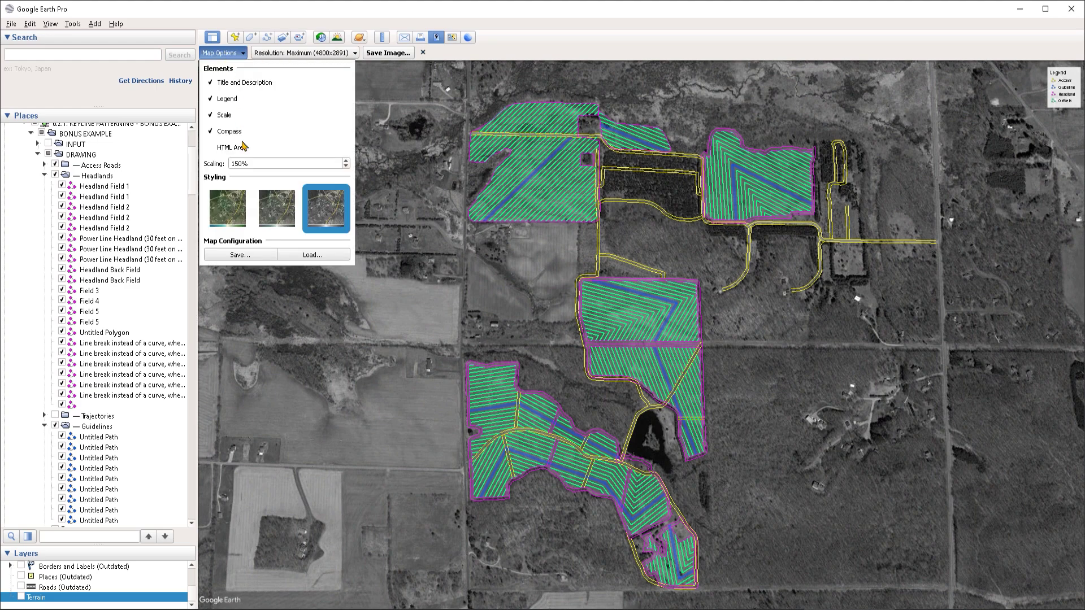
{"action": "left_click", "coordinate": [245, 211]}
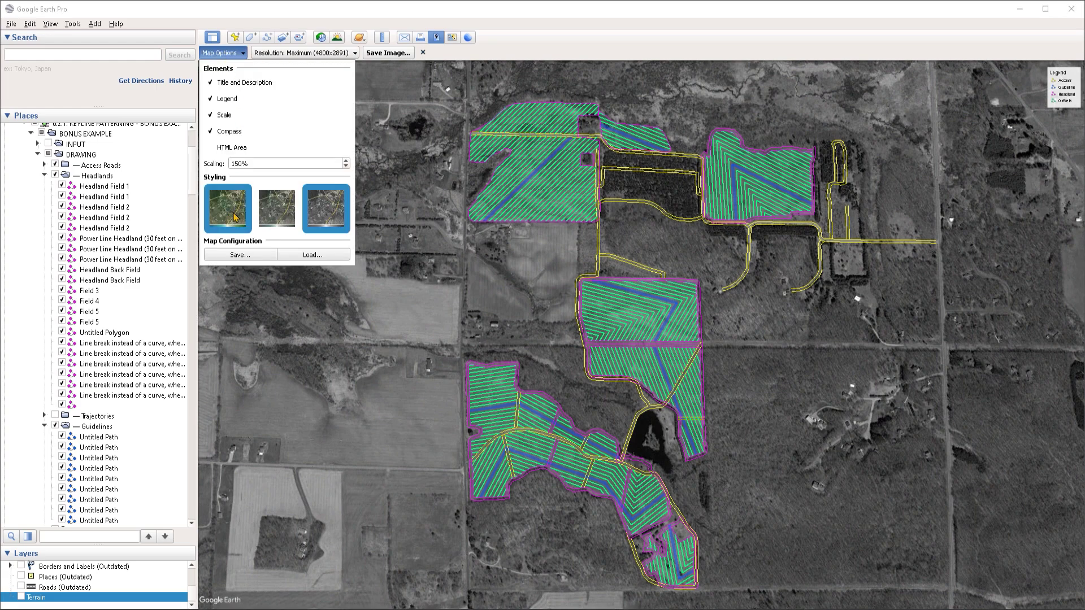
{"action": "left_click", "coordinate": [410, 315]}
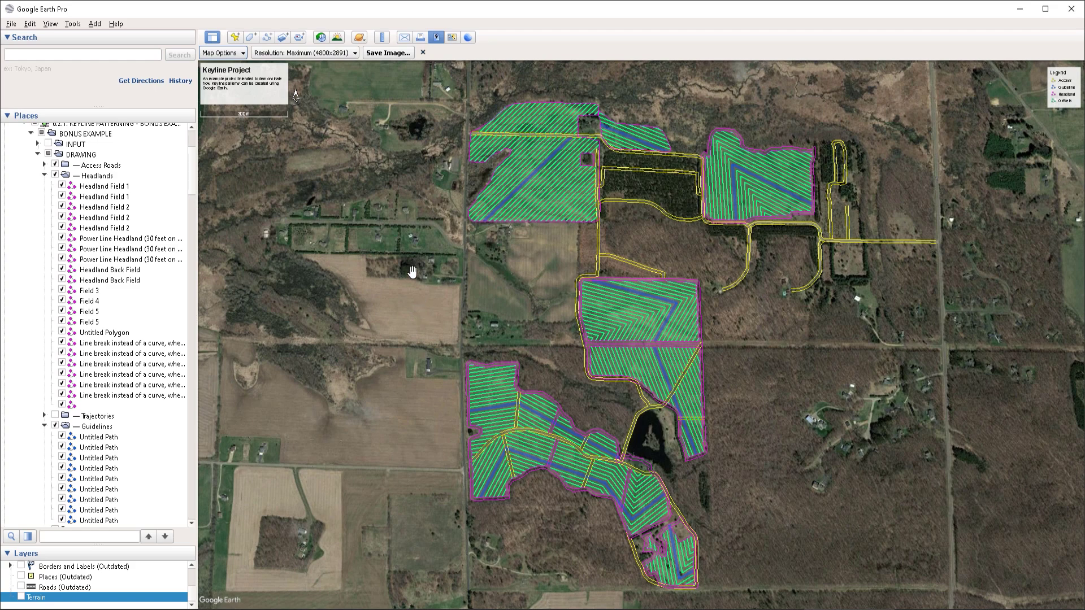
- Save the map as the JPEG image 'Project PLan' on the Desktop
{"action": "left_click", "coordinate": [392, 57]}
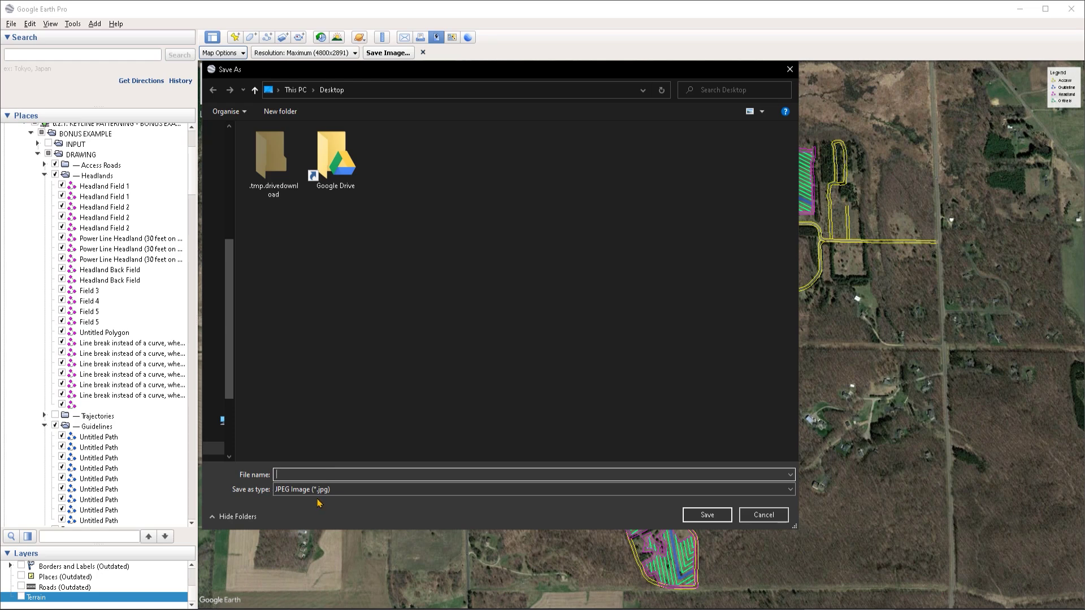
{"action": "type", "text": "Project PLan"}
{"action": "left_click", "coordinate": [301, 491]}
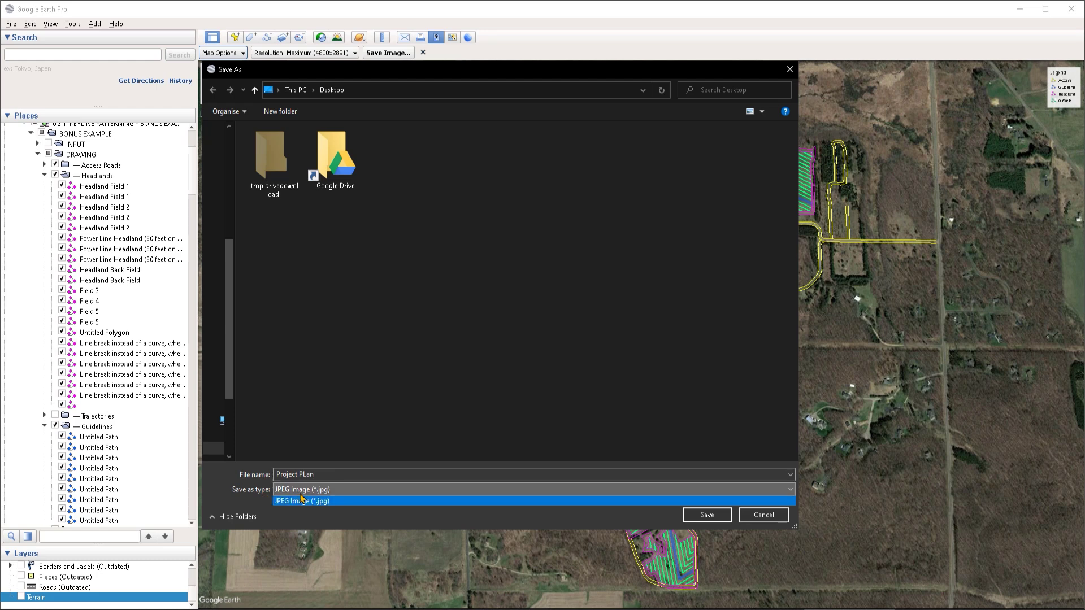
{"action": "left_click", "coordinate": [320, 503]}
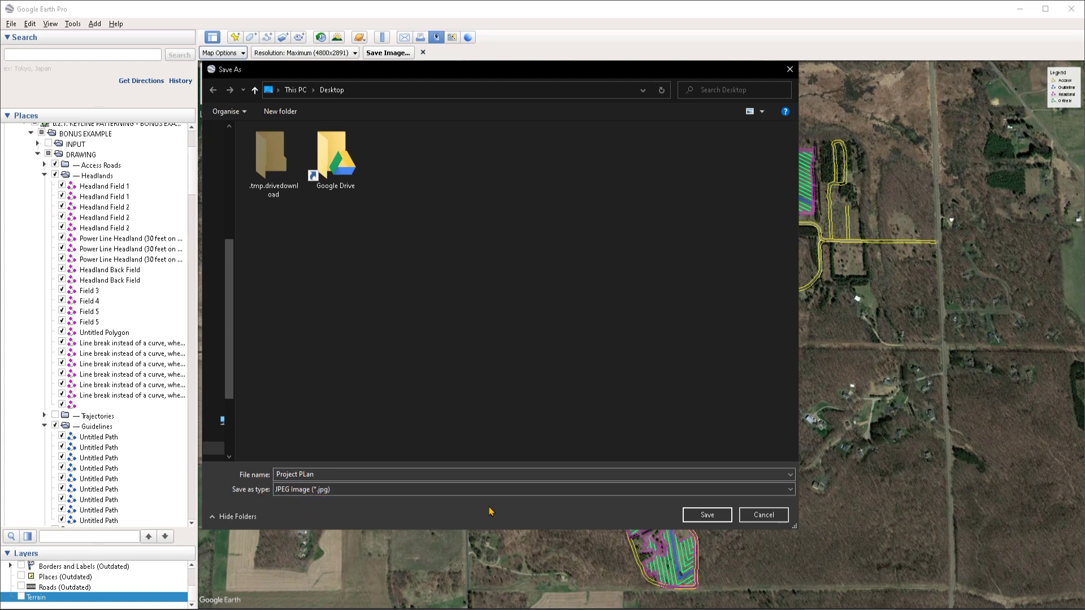
{"action": "left_click", "coordinate": [706, 516]}
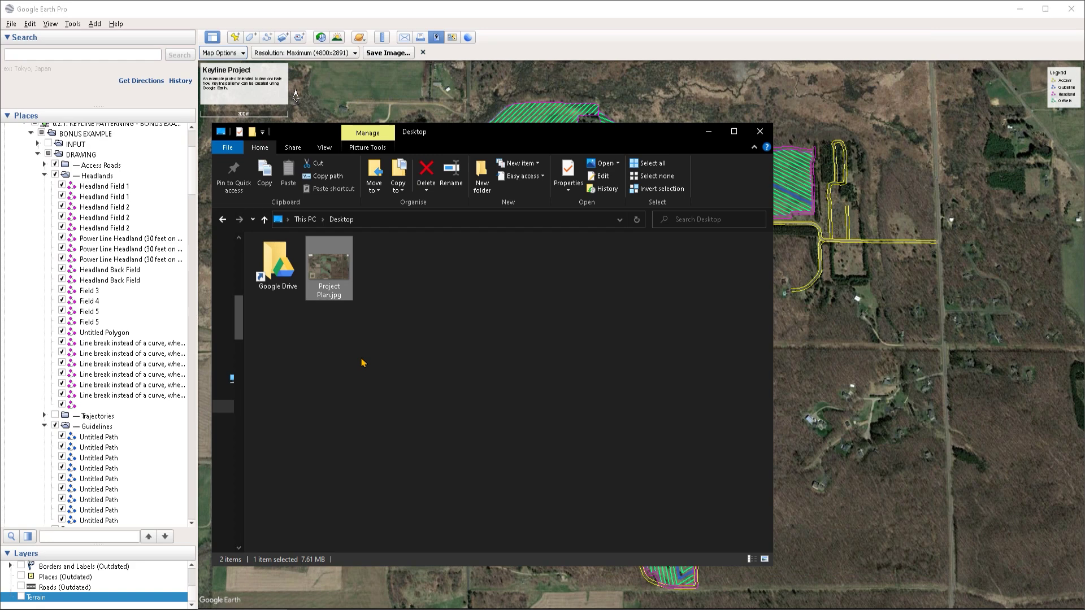
- Open Project Plan.jpg from the Desktop folder in Photos
{"action": "left_click", "coordinate": [344, 354]}
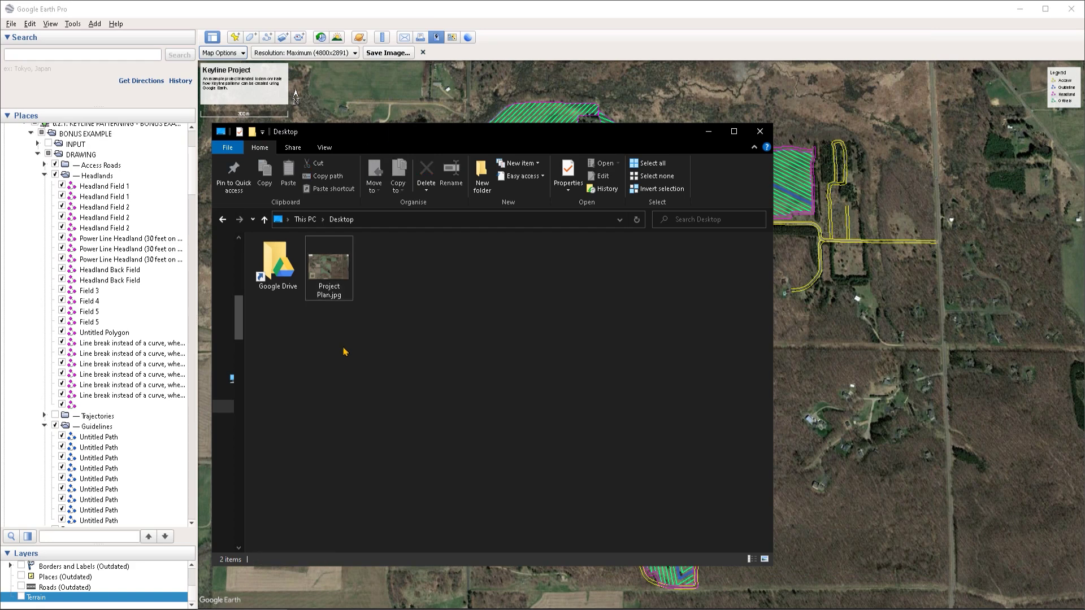
{"action": "left_click", "coordinate": [339, 288]}
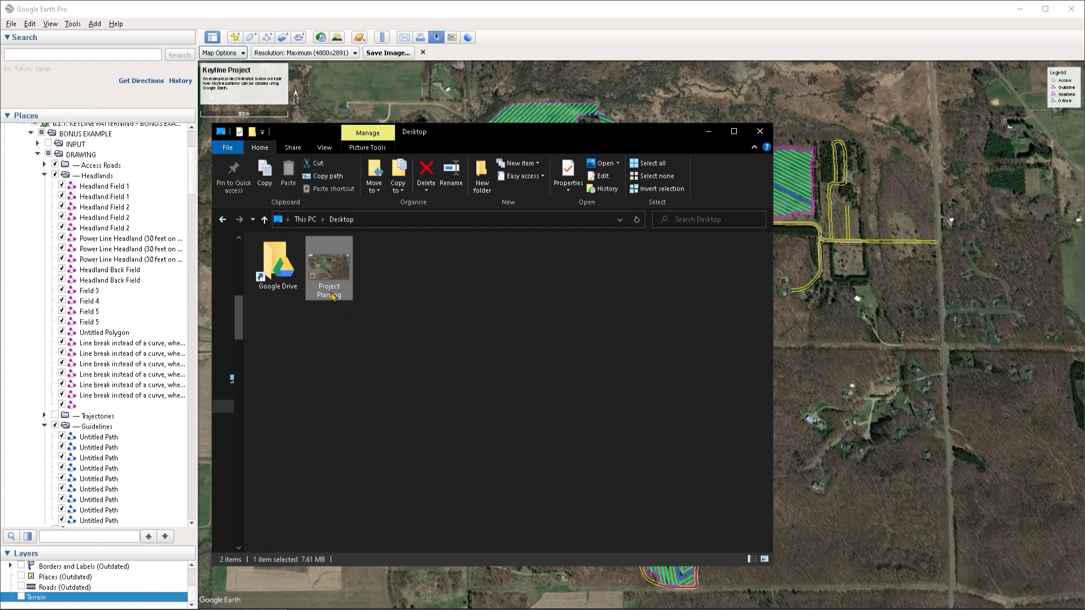